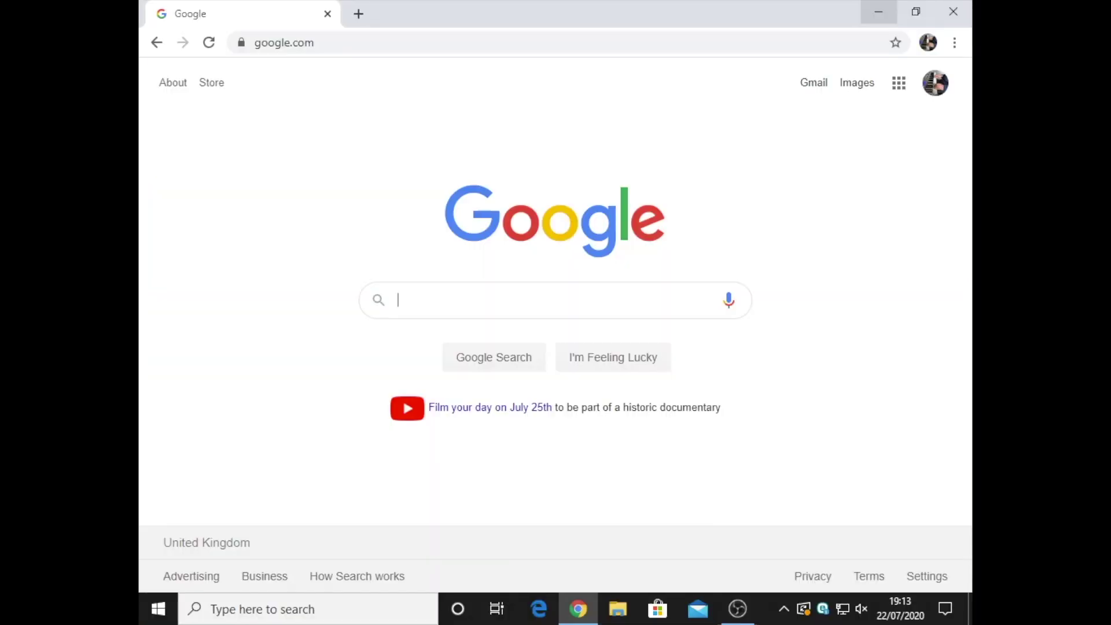
Load the UniFi Network controller sign-in page at localhost:8443 in Chrome.
key("ctrl+l")
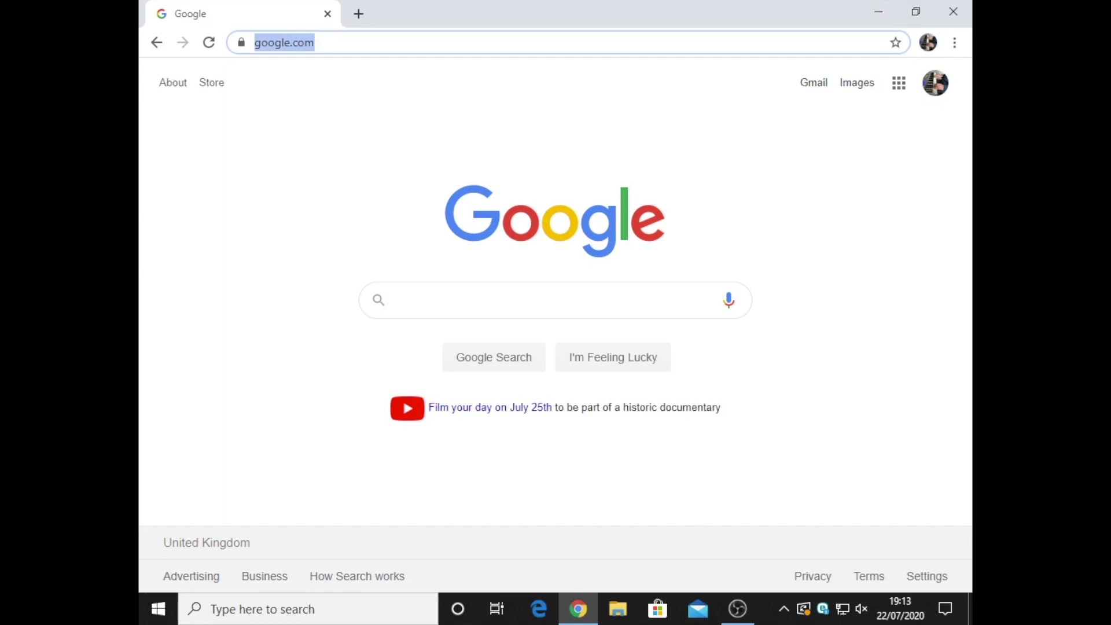
key("Escape")
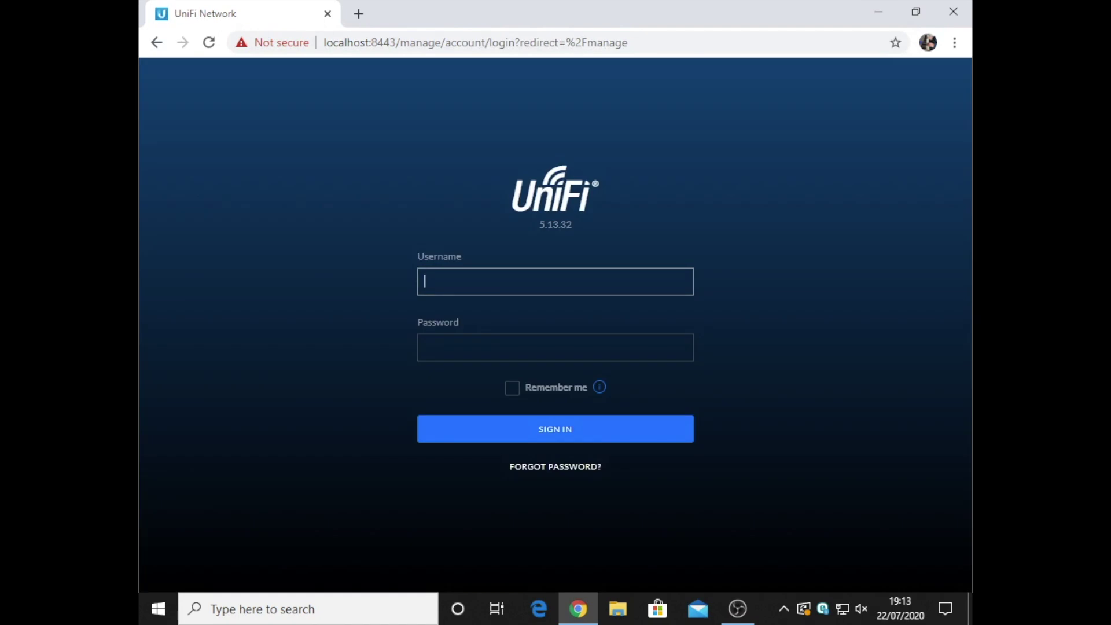
Sign in with the saved username and the account password; the first attempt is rejected.
key("Down")
key("Return")
key("Tab")
type("a")
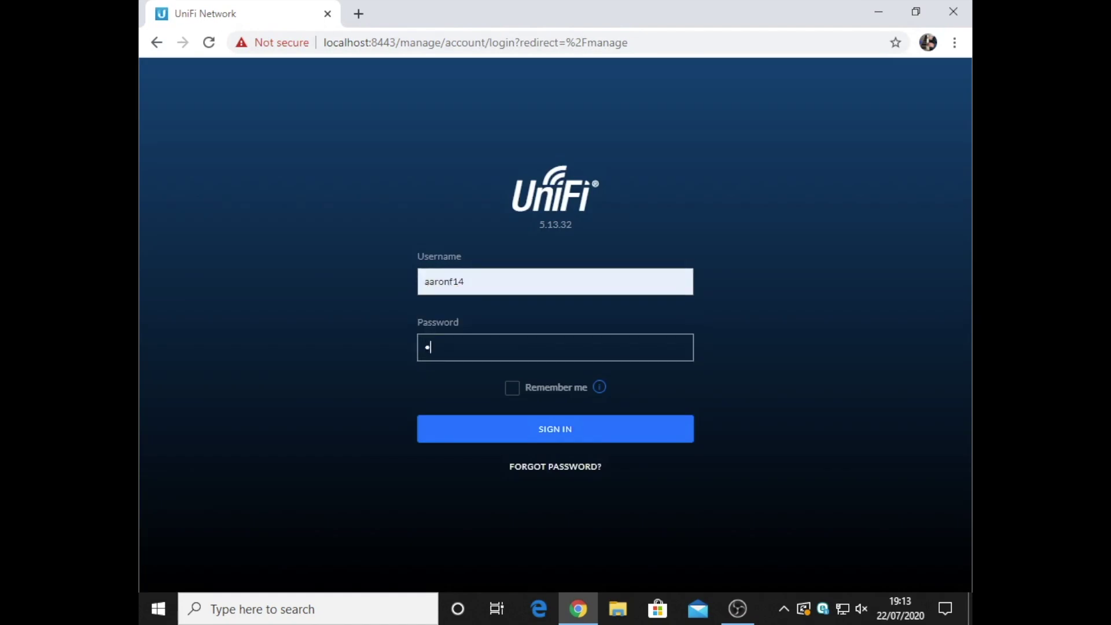
type("*************")
key("Tab")
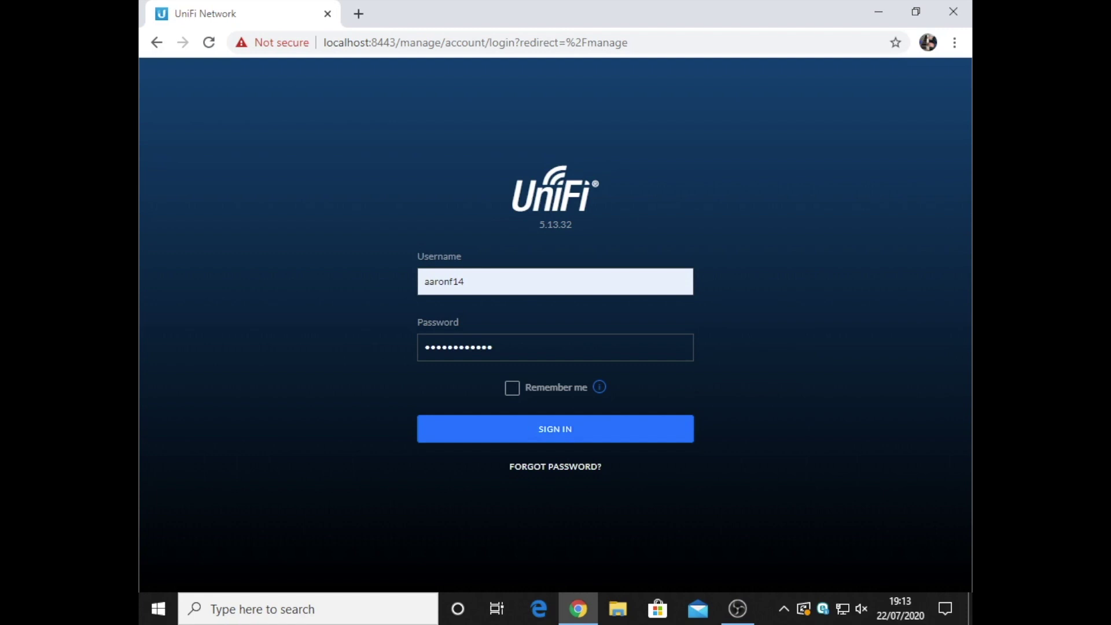
key("shift+Tab")
key("BackSpace")
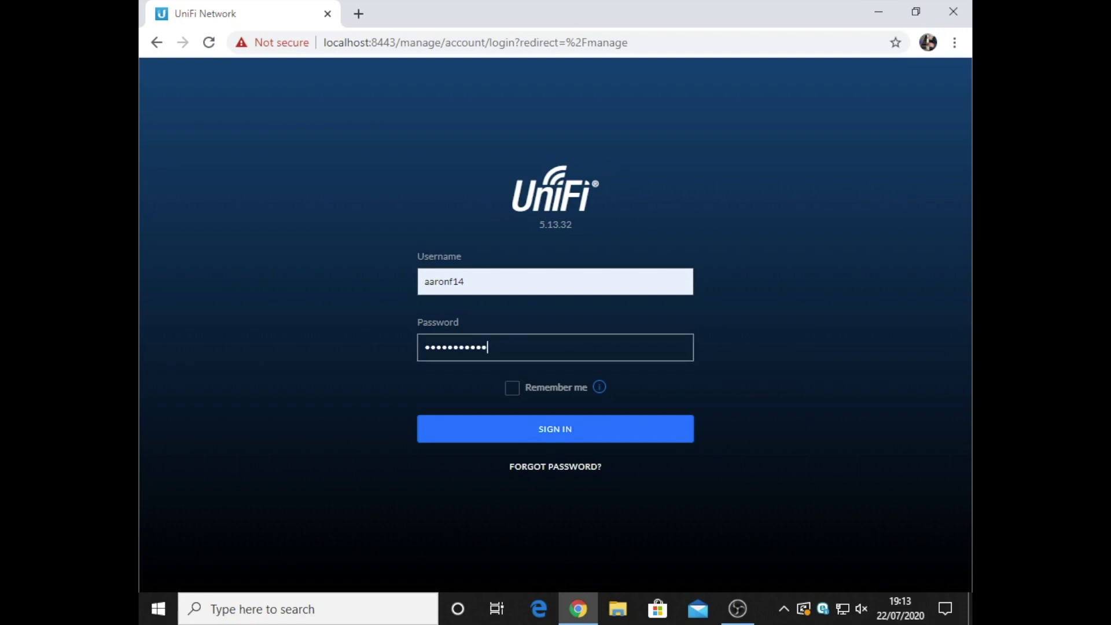
key("Return")
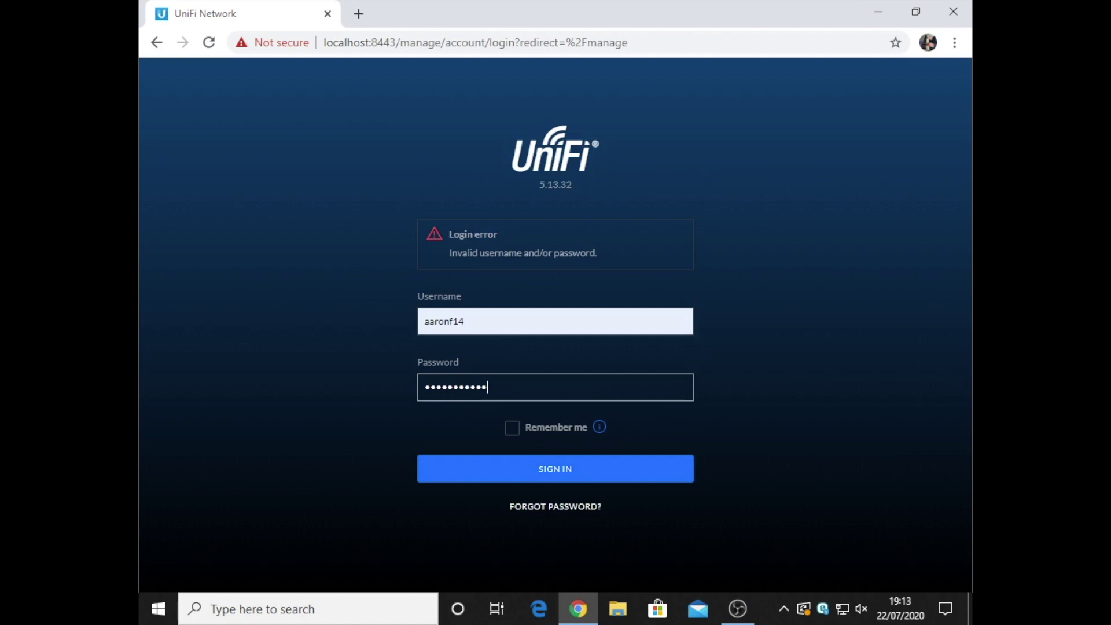
Retype the account password and resubmit until the Default site dashboard loads.
key("ctrl+a")
type("•••••••••••••")
key("Return")
key("ctrl+a")
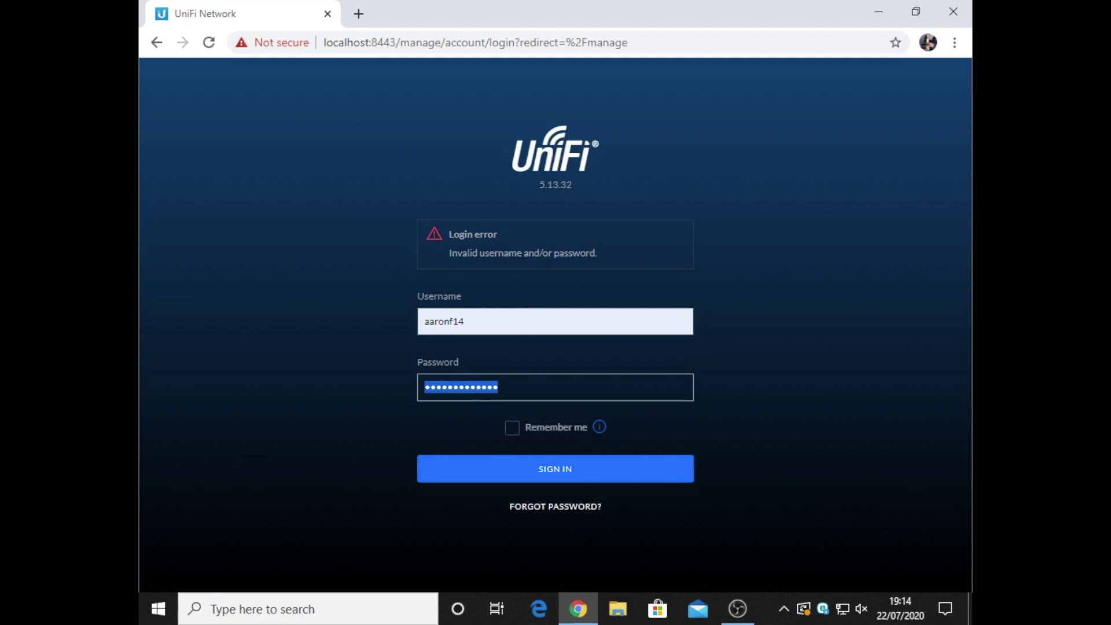
type("a")
key("BackSpace")
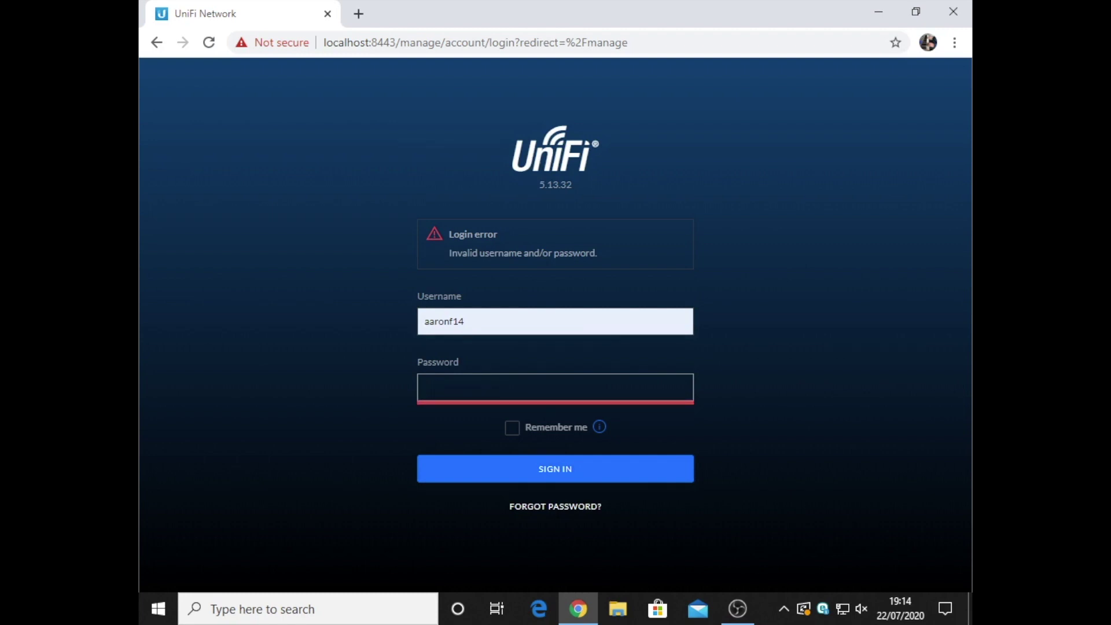
type("•••••••••••••")
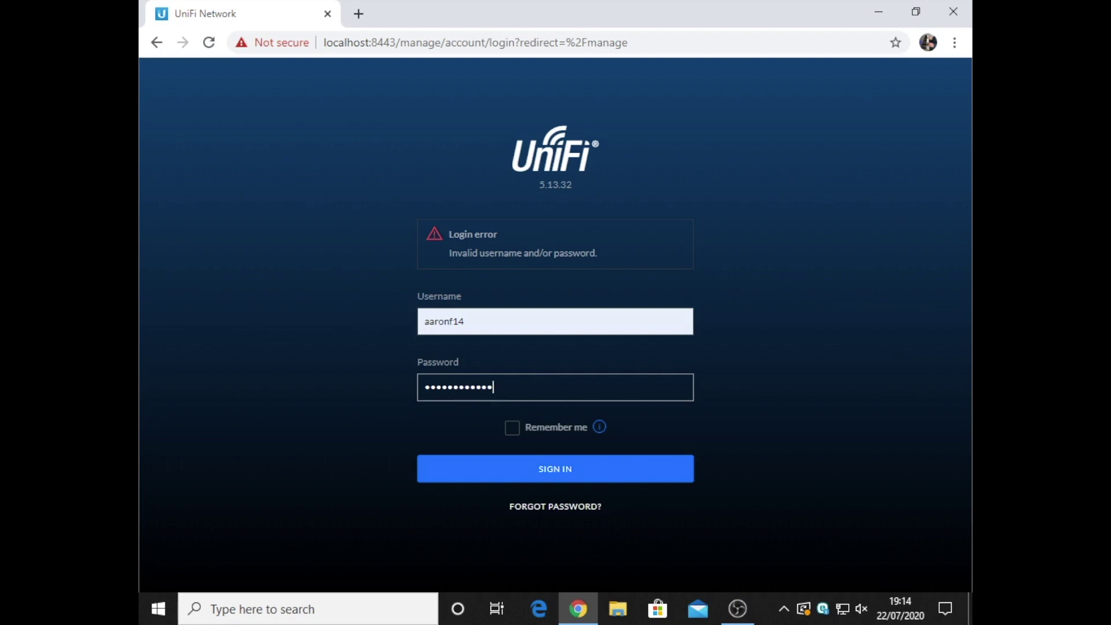
key("Return")
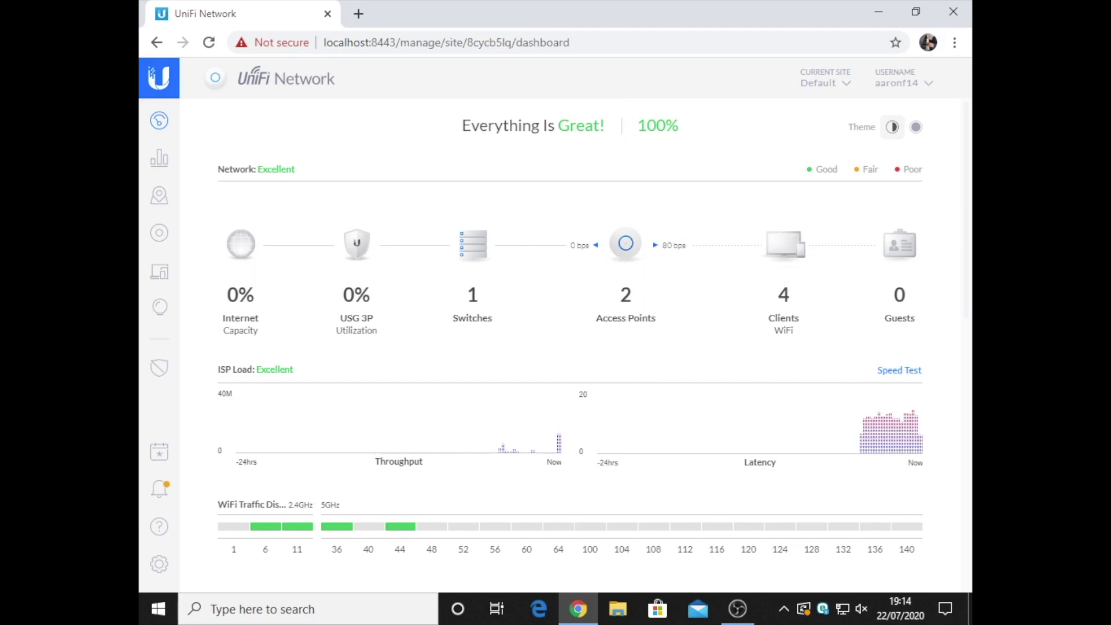
Check the dashboard's client counts: 6 clients, 4 WiFi and 2 wired.
mouse_move(784, 246)
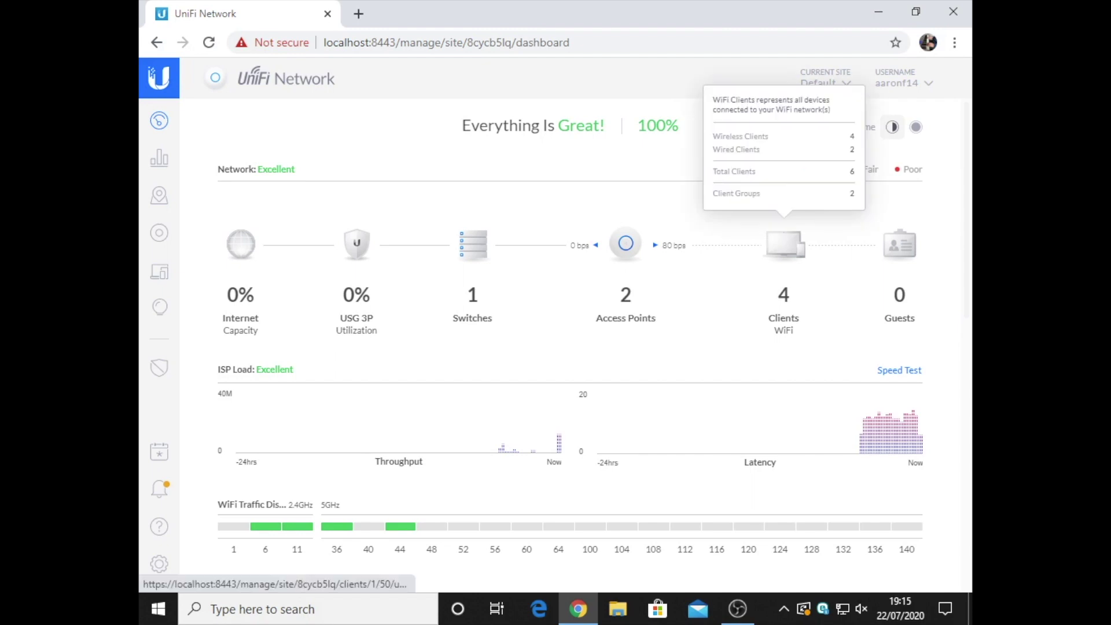
Filter the Devices page to All, listing the Security Gateway, Switch 8 and both access points.
left_click(784, 244)
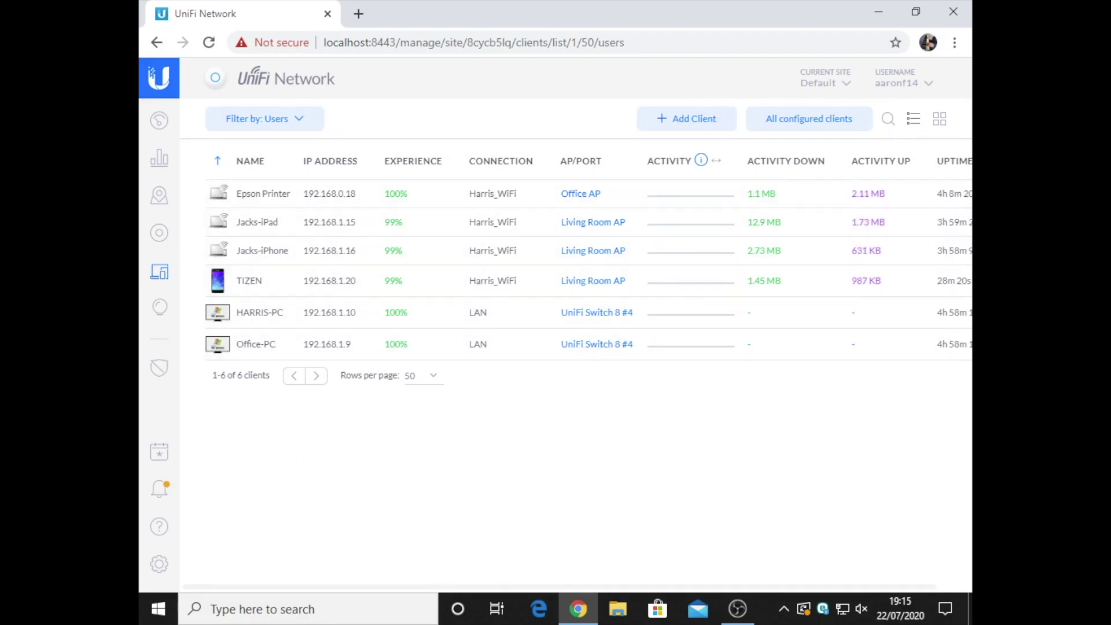
left_click(159, 233)
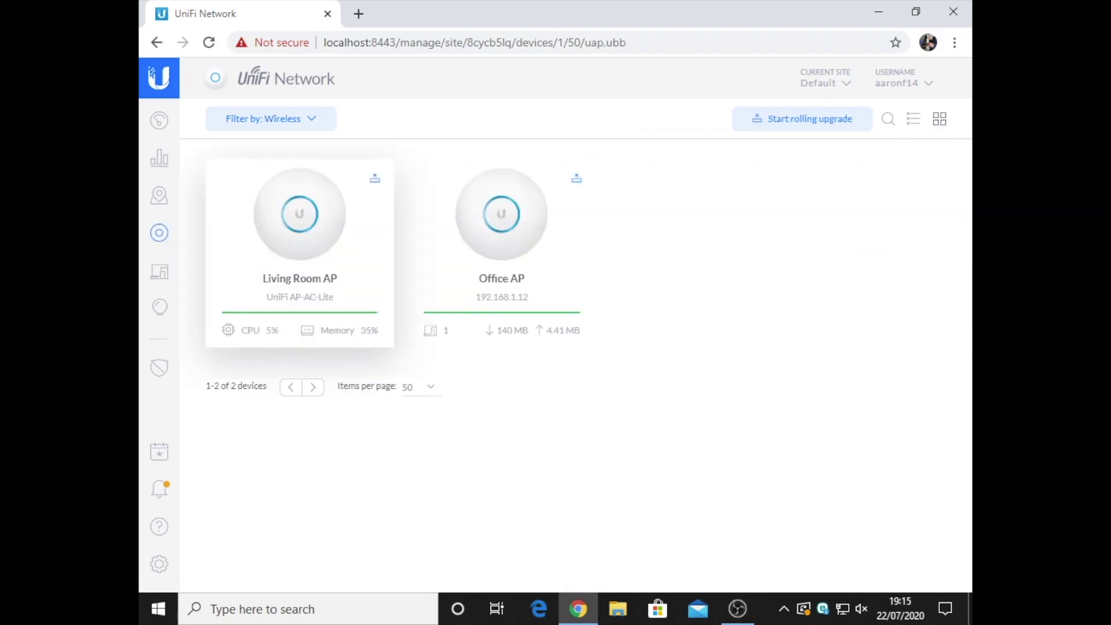
left_click(269, 119)
left_click(230, 183)
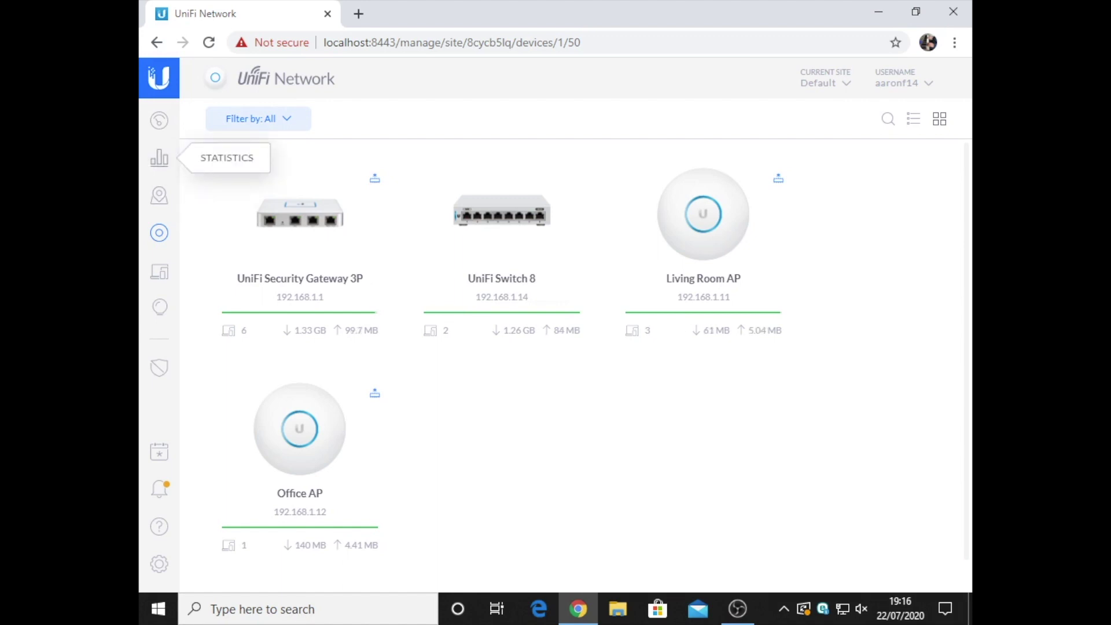
View the Statistics page's wireless clients and traffic breakdown per access point.
left_click(159, 157)
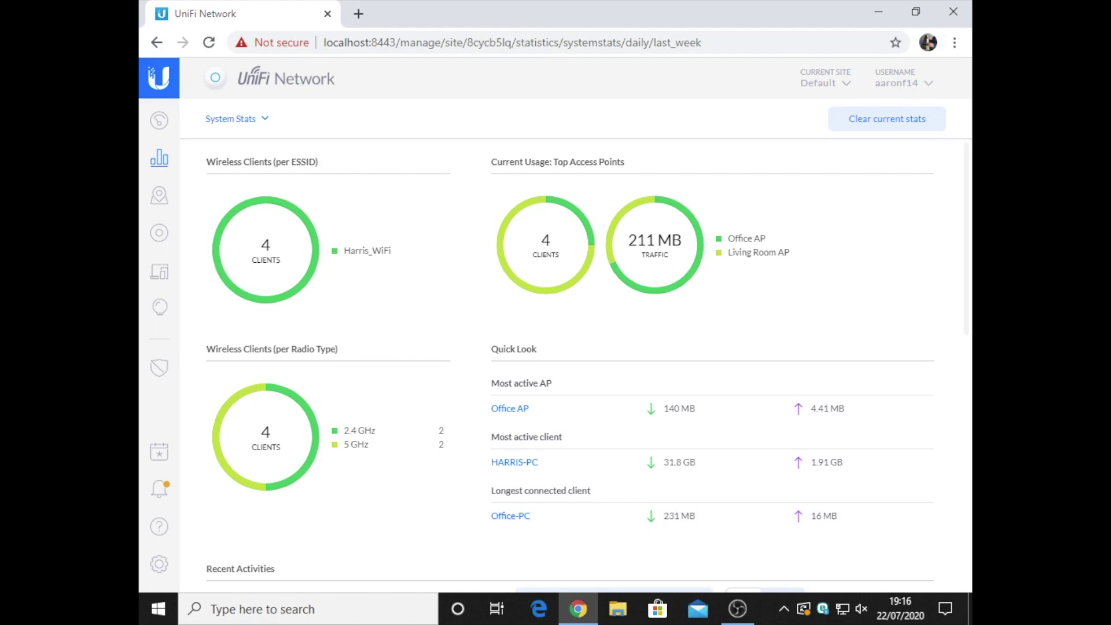
mouse_move(694, 275)
mouse_move(613, 216)
Return to the Dashboard and review the WiFi Metrics, association failures and WiFi clients charts.
left_click(159, 120)
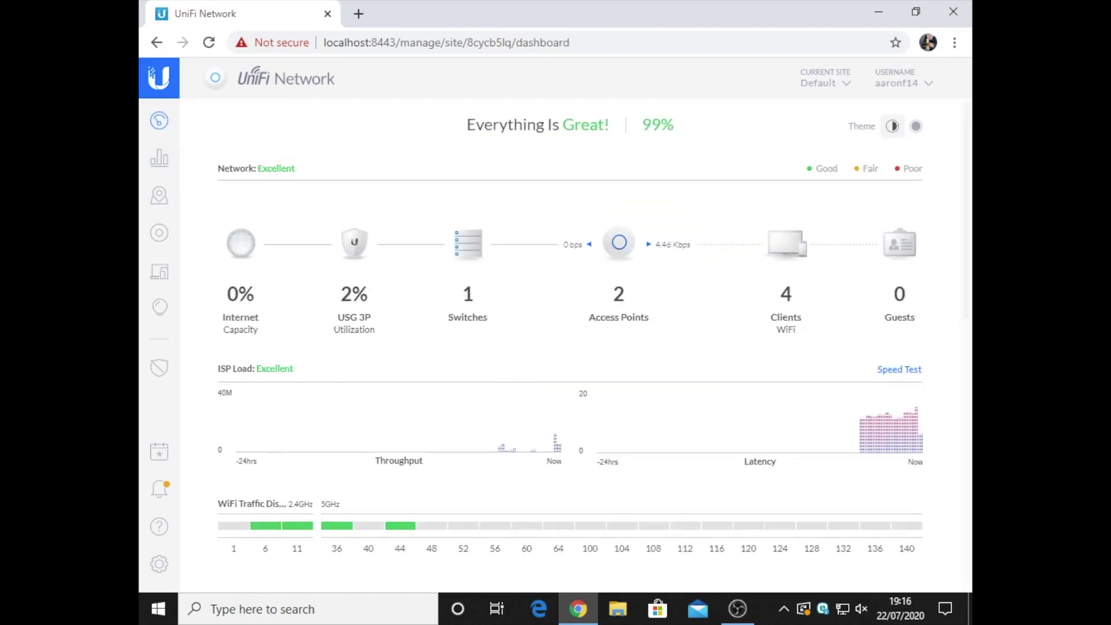
scroll(251, 66, "down", 8)
scroll(151, 73, "down", 1)
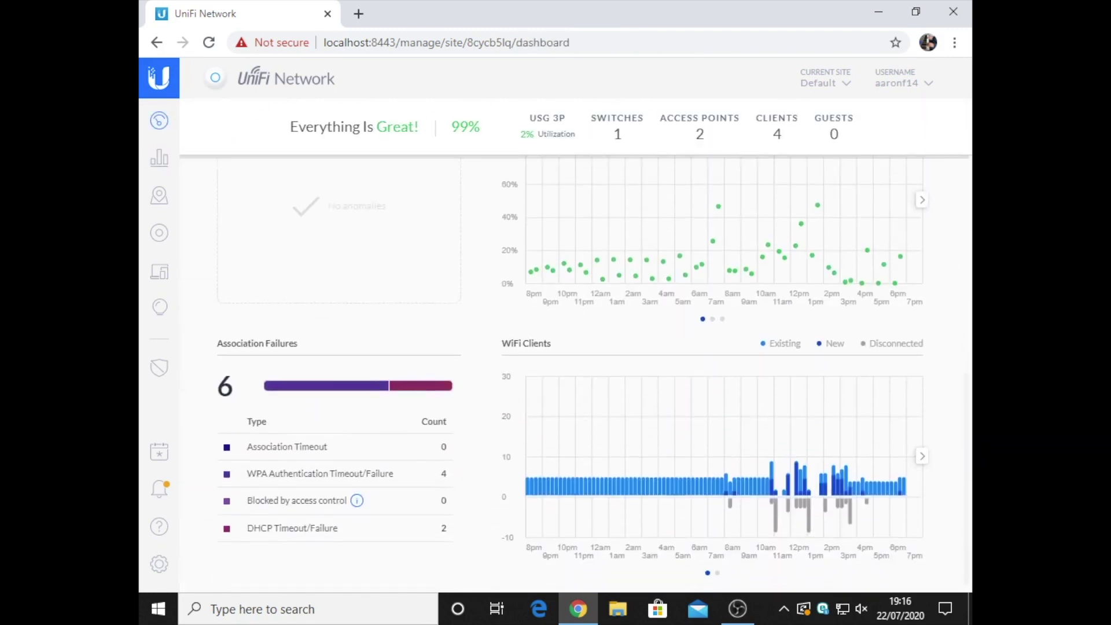
scroll(151, 74, "up", 9)
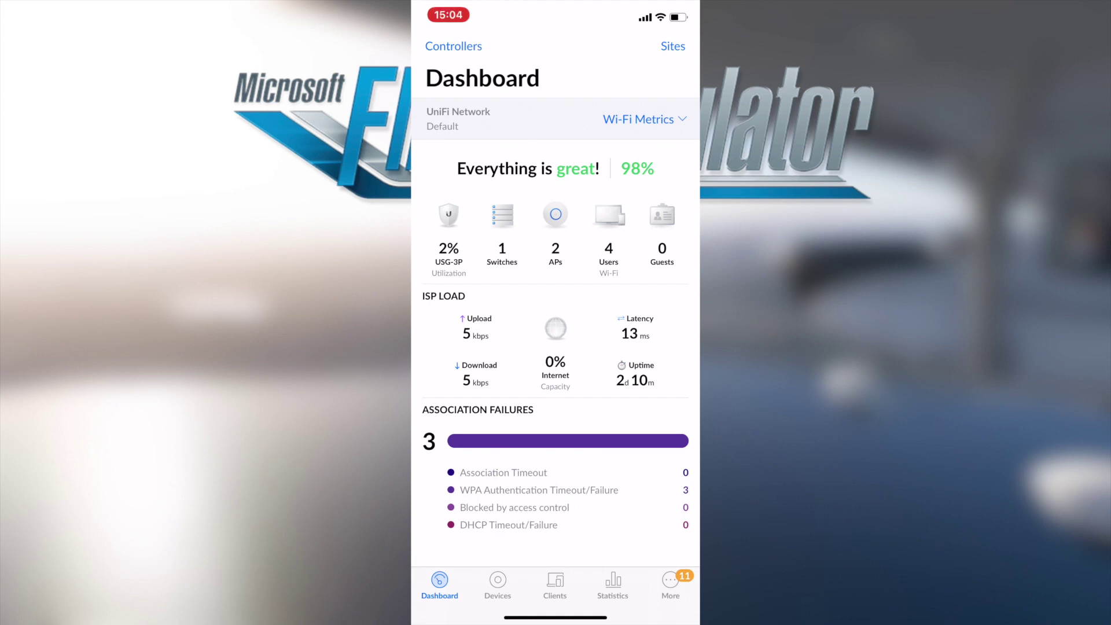
In the mobile app, switch Statistics to Traffic and scroll through the application categories.
left_click(554, 584)
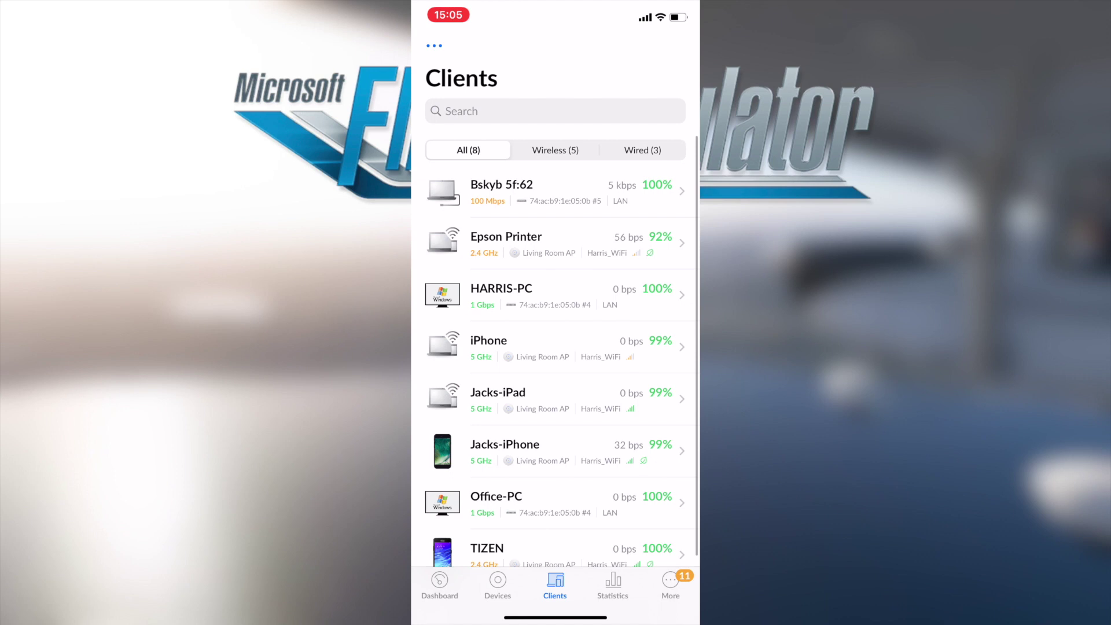
left_click(612, 585)
left_click(582, 46)
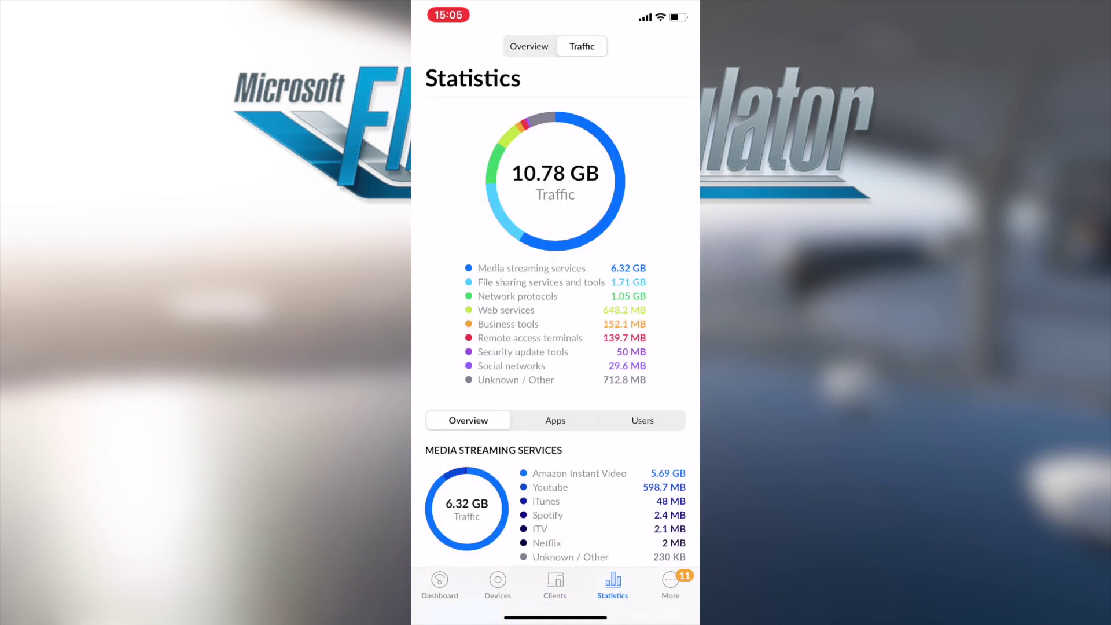
scroll(555, 314, "down", 3)
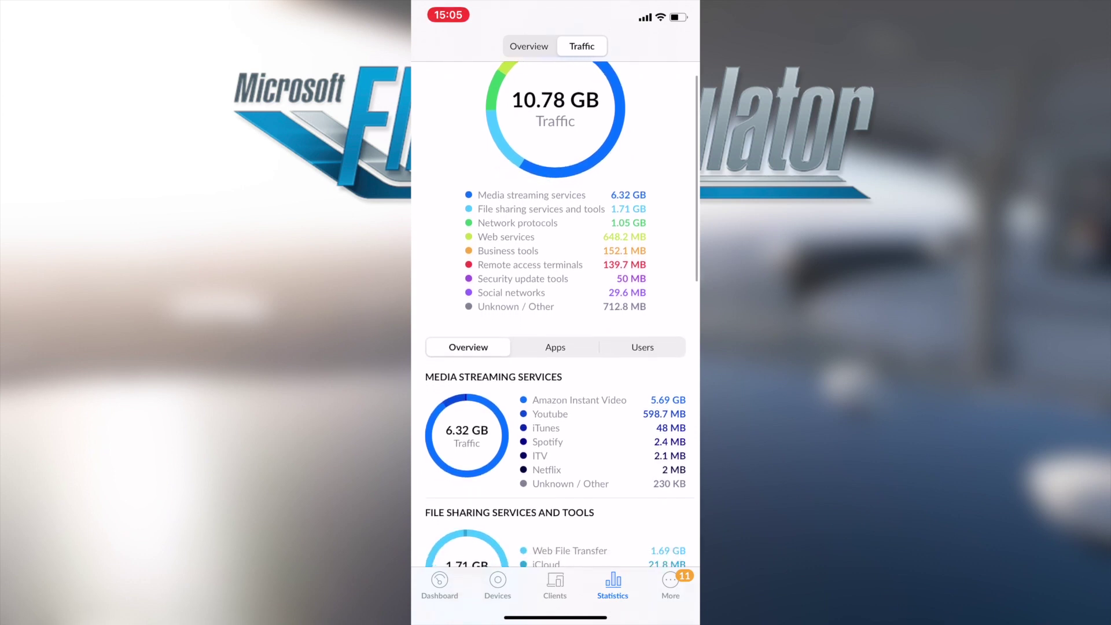
scroll(554, 314, "down", 5)
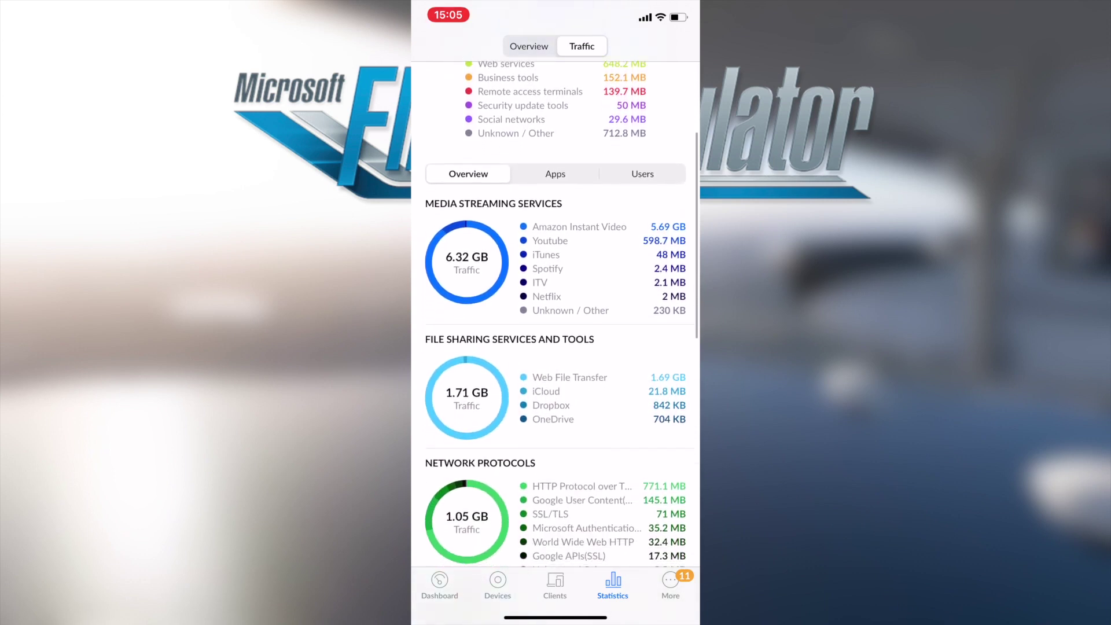
scroll(555, 314, "down", 5)
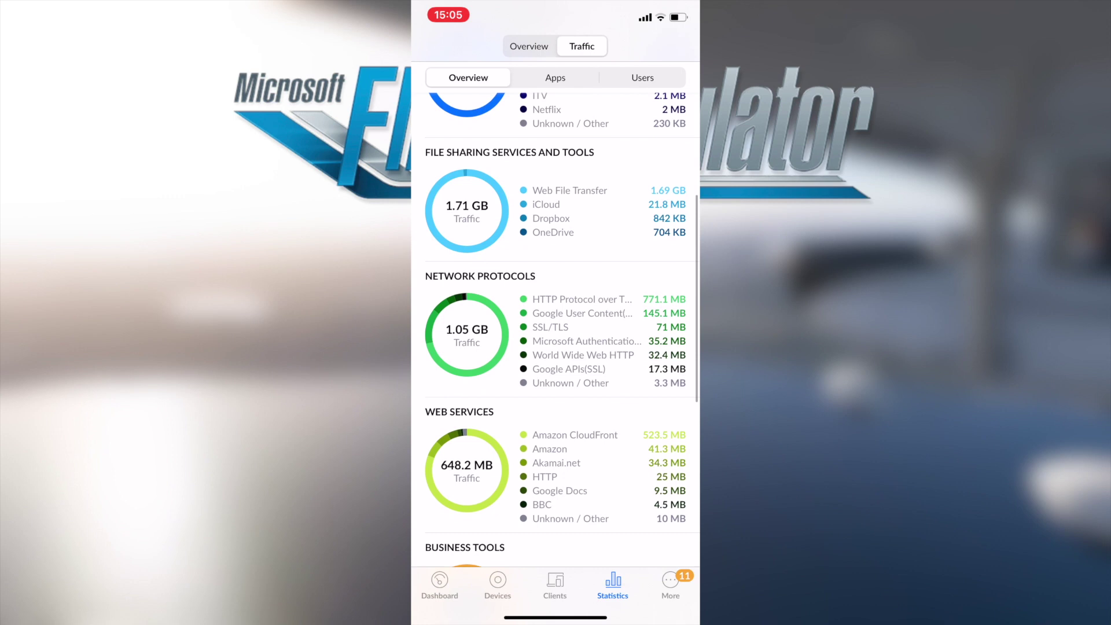
scroll(554, 314, "down", 5)
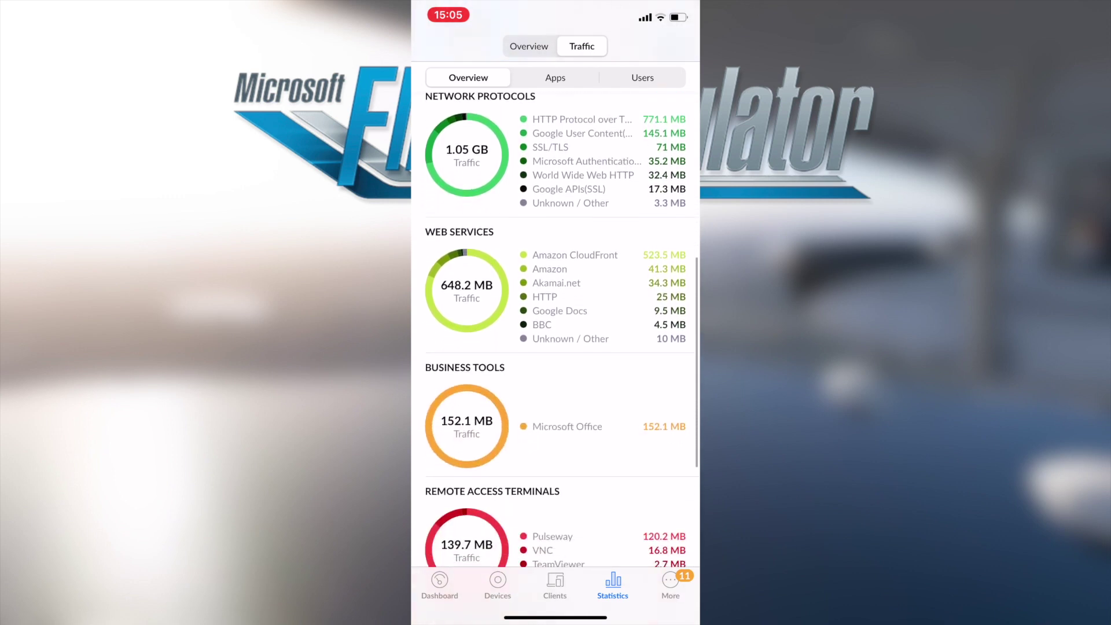
scroll(554, 314, "down", 4)
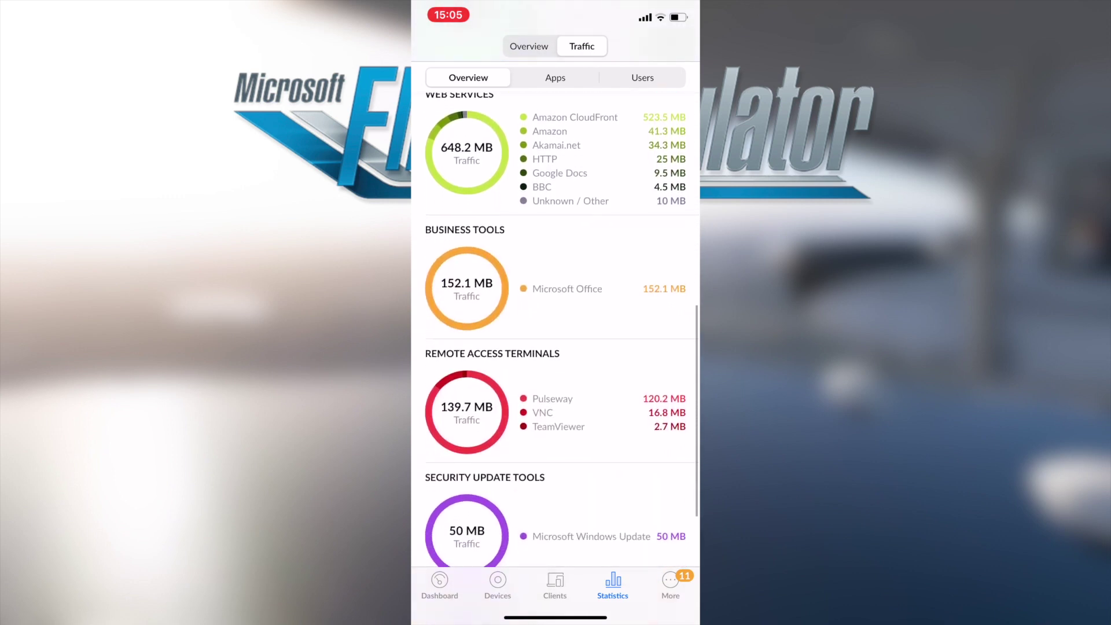
scroll(554, 314, "down", 5)
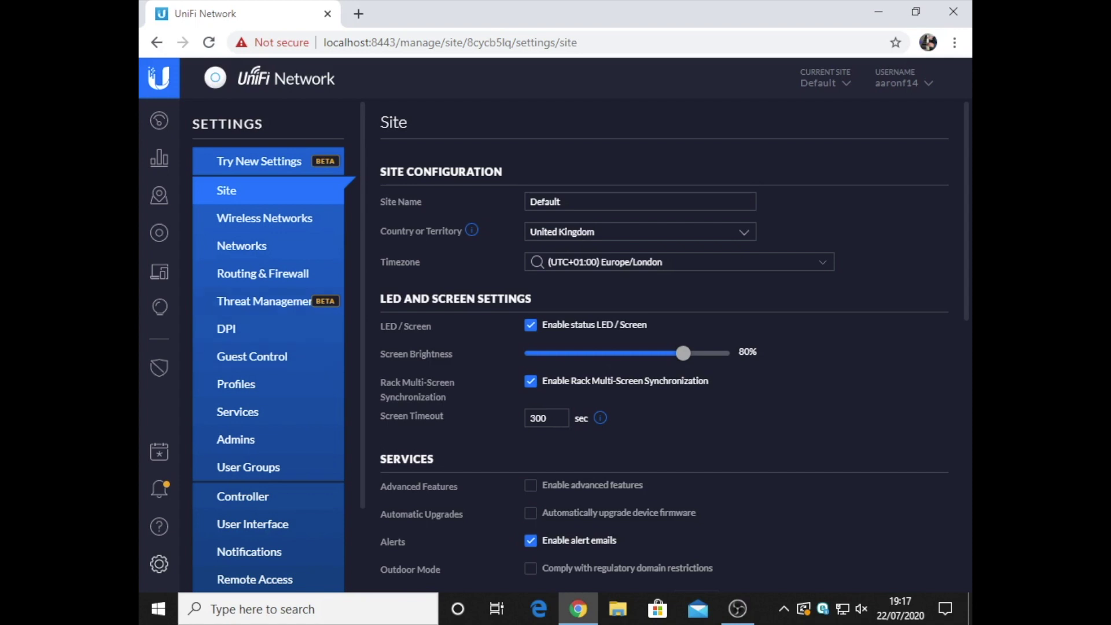
Browse Wireless Networks, Profiles, User Groups, Networks and Routing & Firewall, ending on Threat Management.
left_click(264, 218)
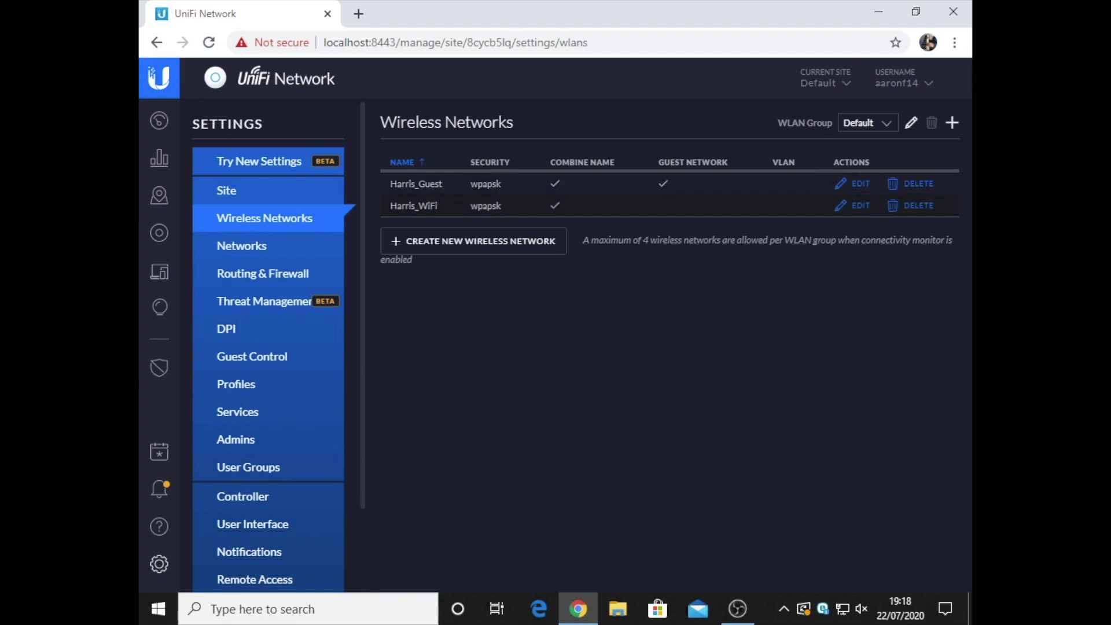
left_click(236, 384)
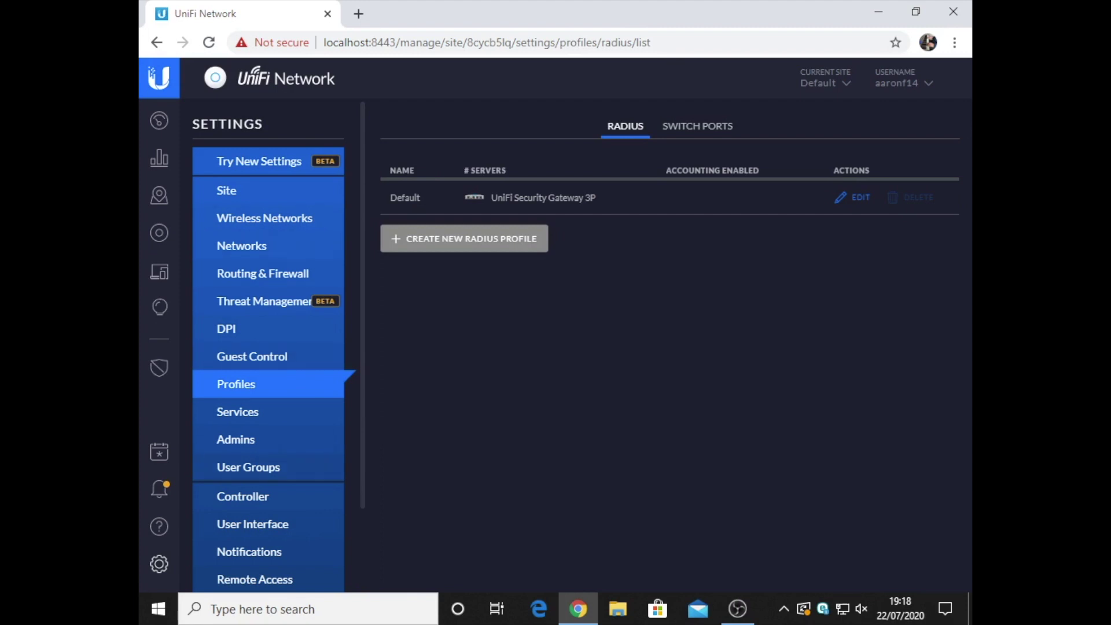
left_click(248, 467)
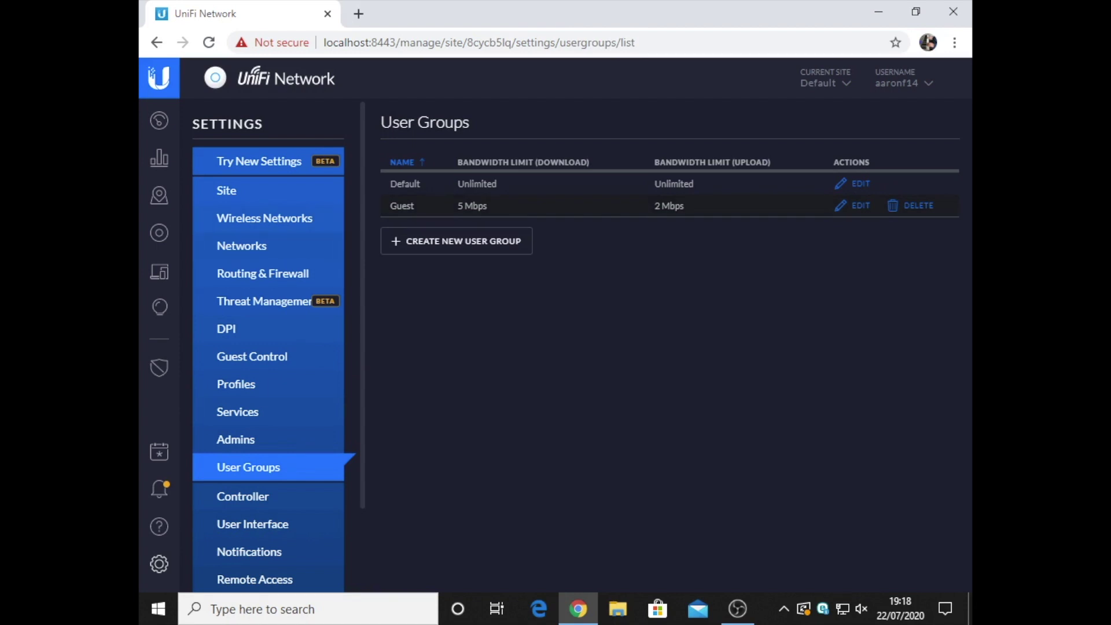
left_click(242, 245)
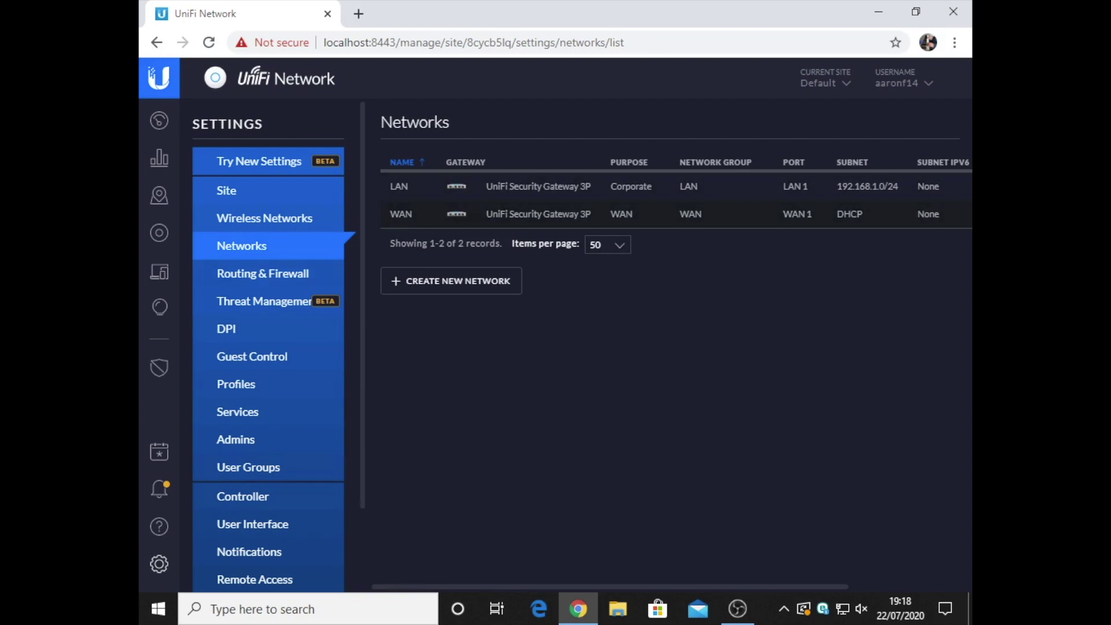
left_click(263, 273)
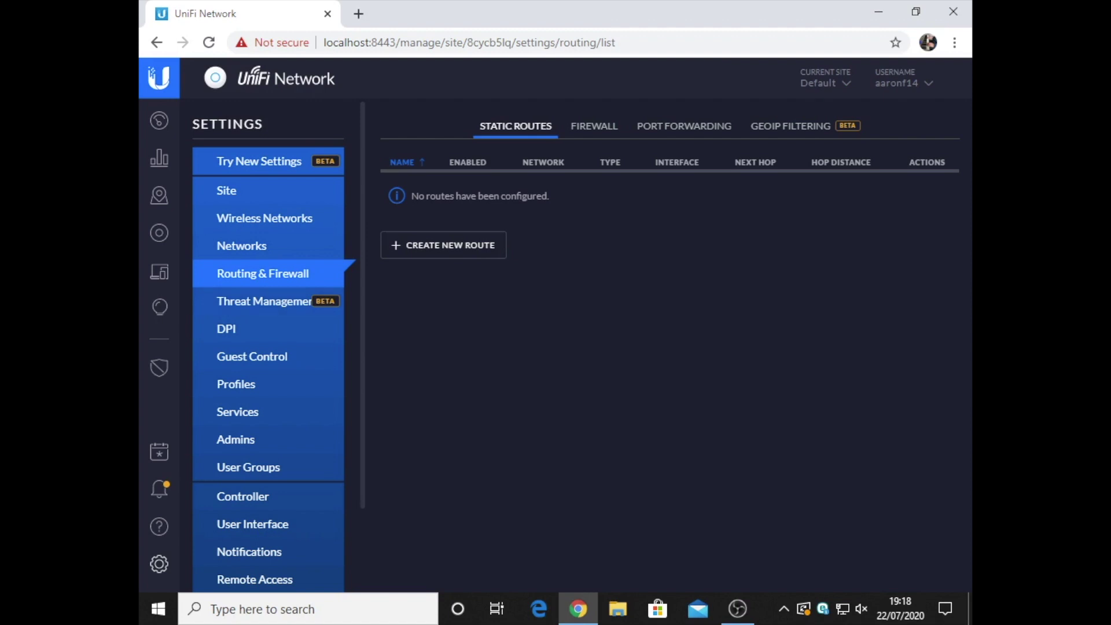
left_click(264, 300)
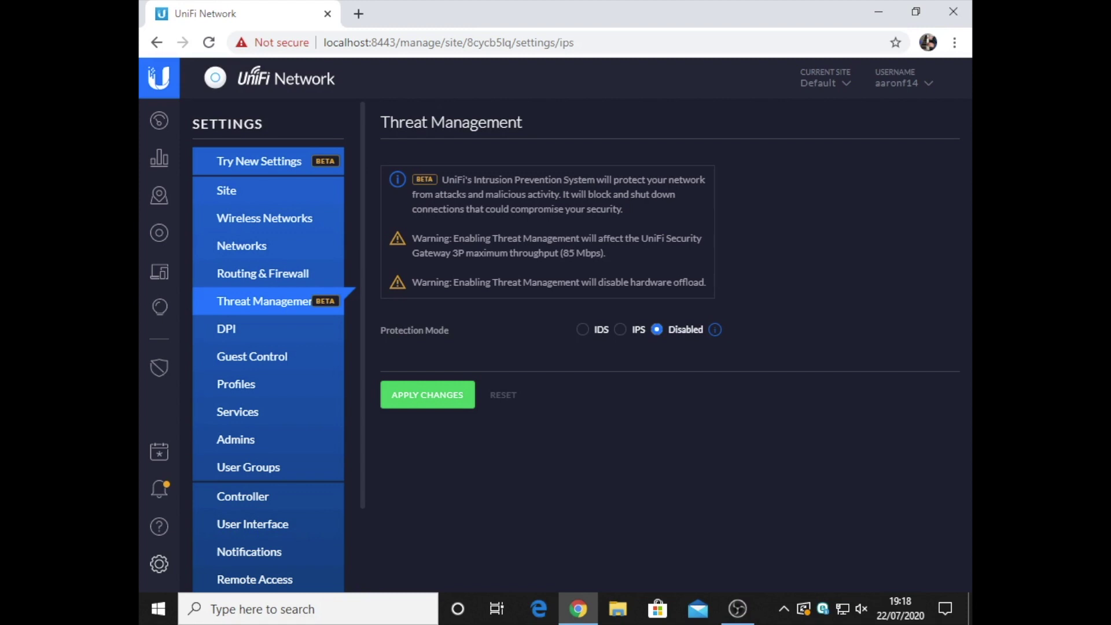
View the DPI settings, then Guest Control with its three restricted post-authorization subnets.
left_click(226, 328)
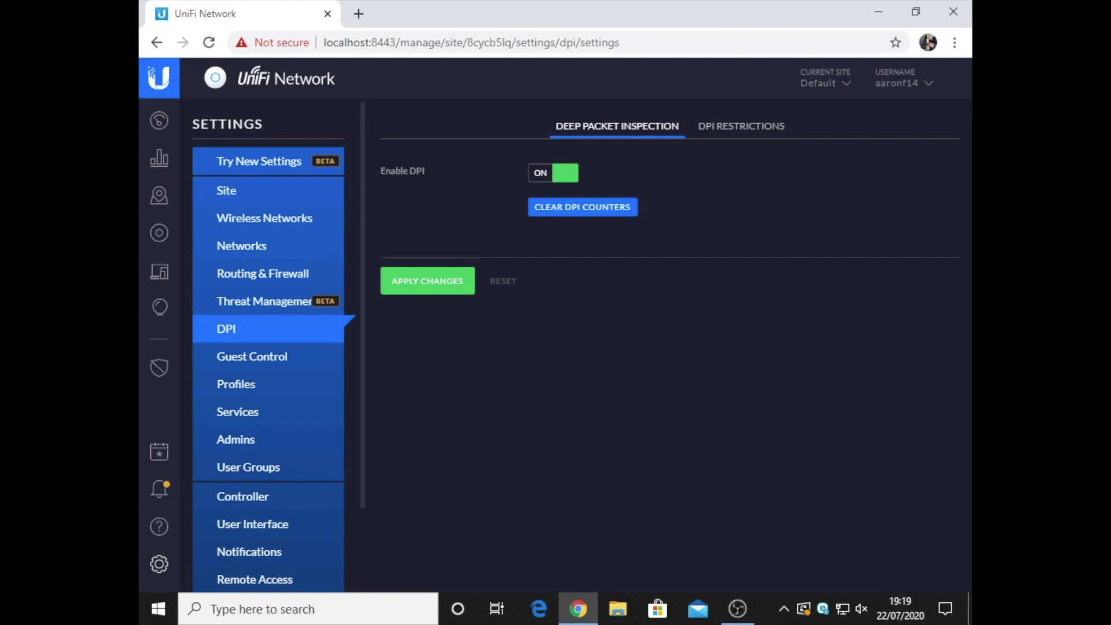
left_click(252, 357)
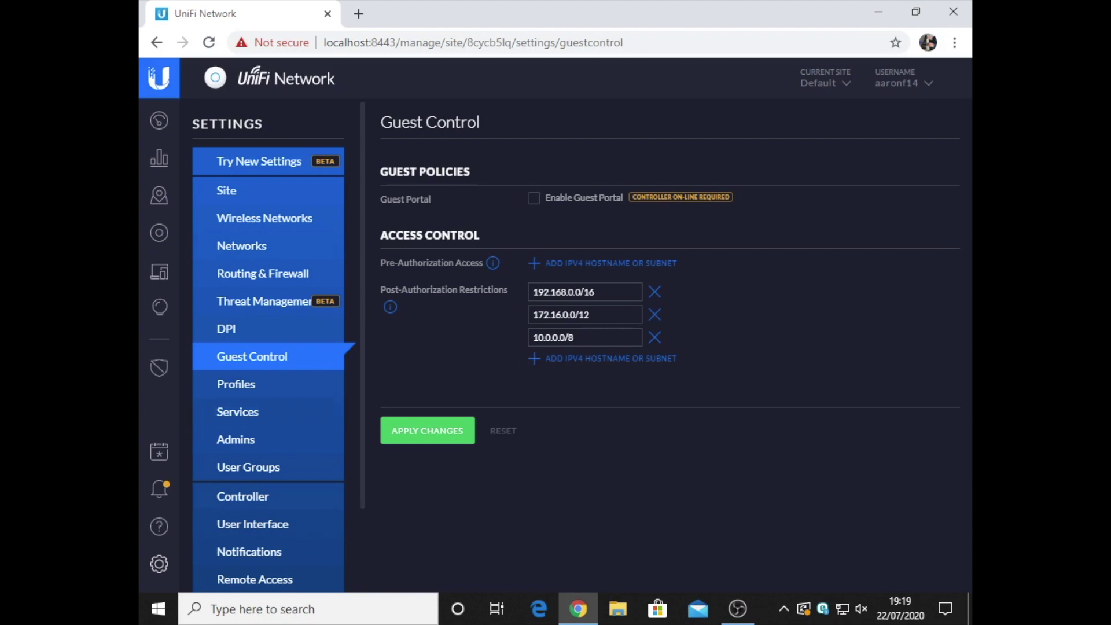
Step through RADIUS Profiles, Services and Admins, ending on User Groups' Default and Guest limits.
left_click(237, 384)
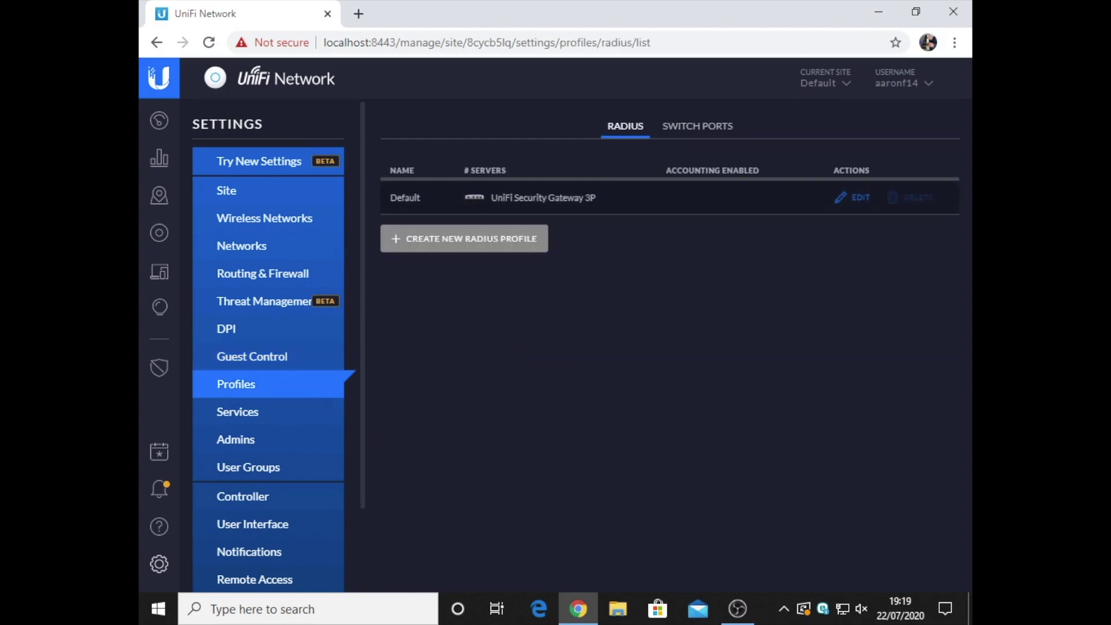
left_click(237, 412)
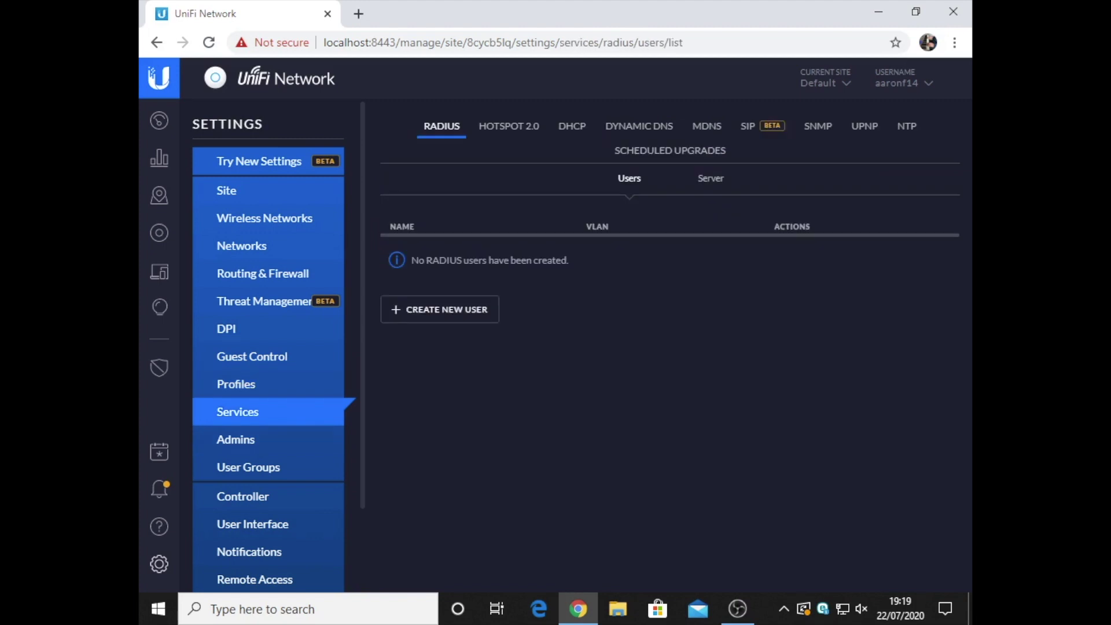
left_click(235, 439)
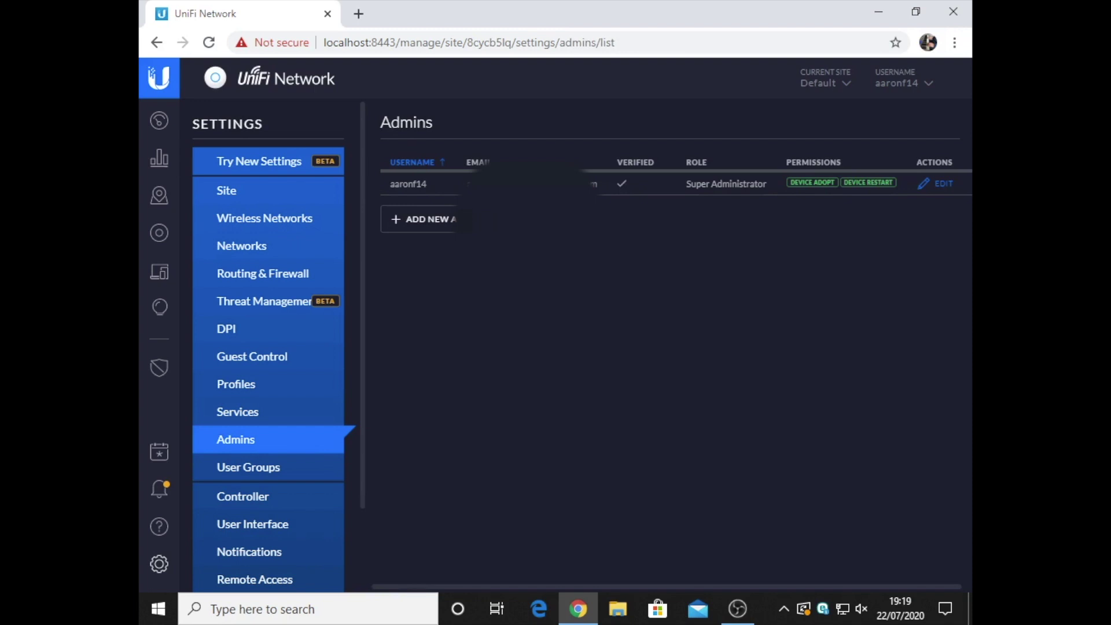
left_click(248, 467)
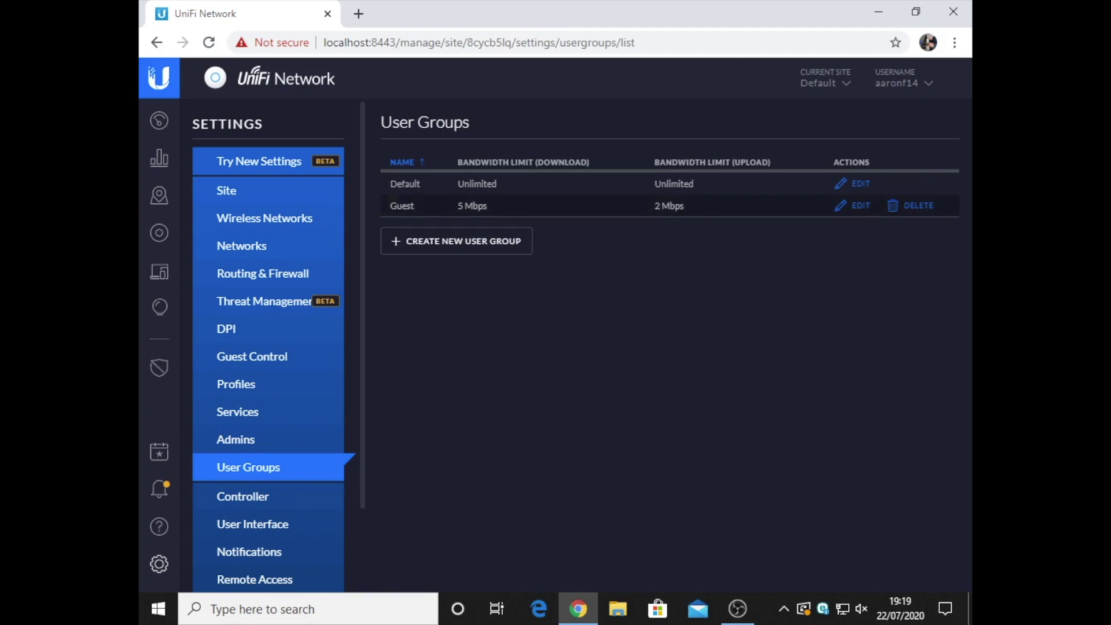
Scroll through the Controller settings, then move on to the Notifications settings.
left_click(243, 496)
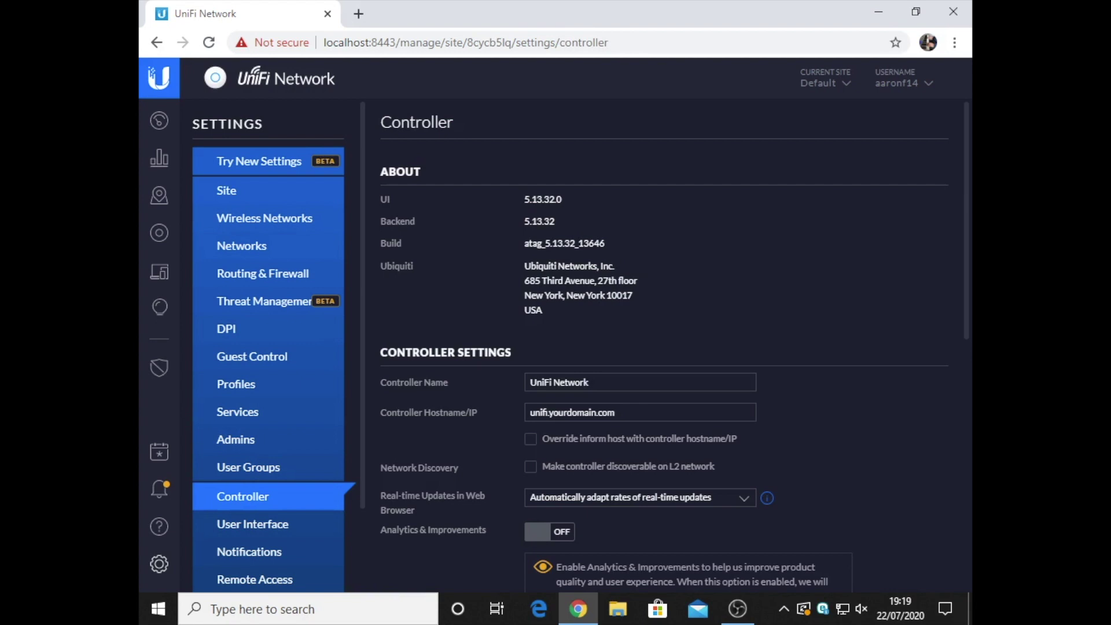
scroll(664, 347, "down", 3)
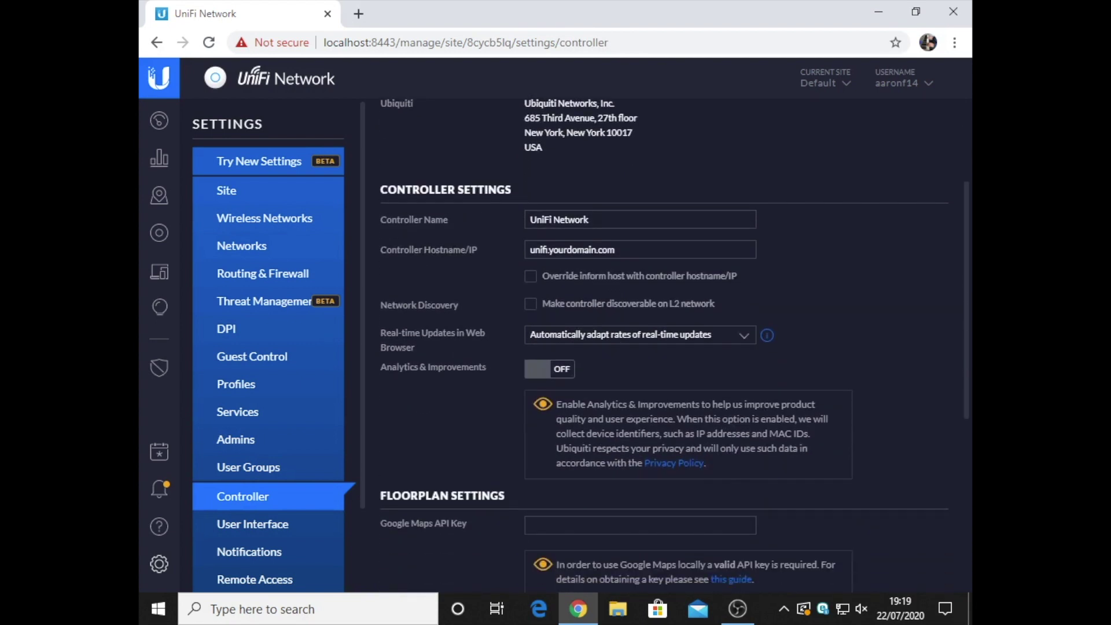
scroll(674, 341, "down", 1)
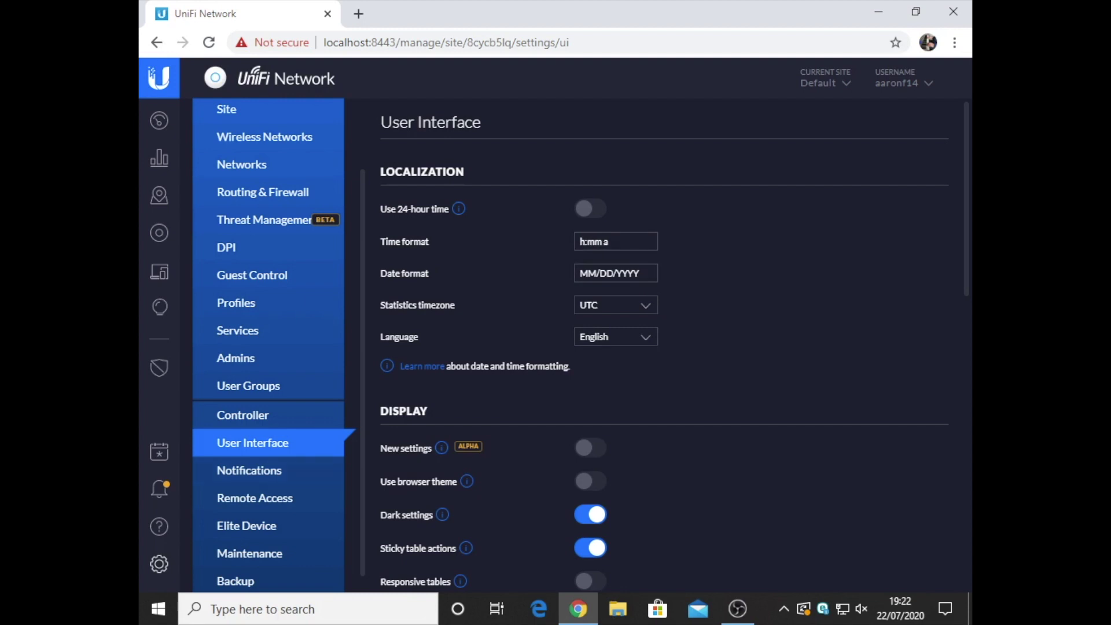
left_click(248, 470)
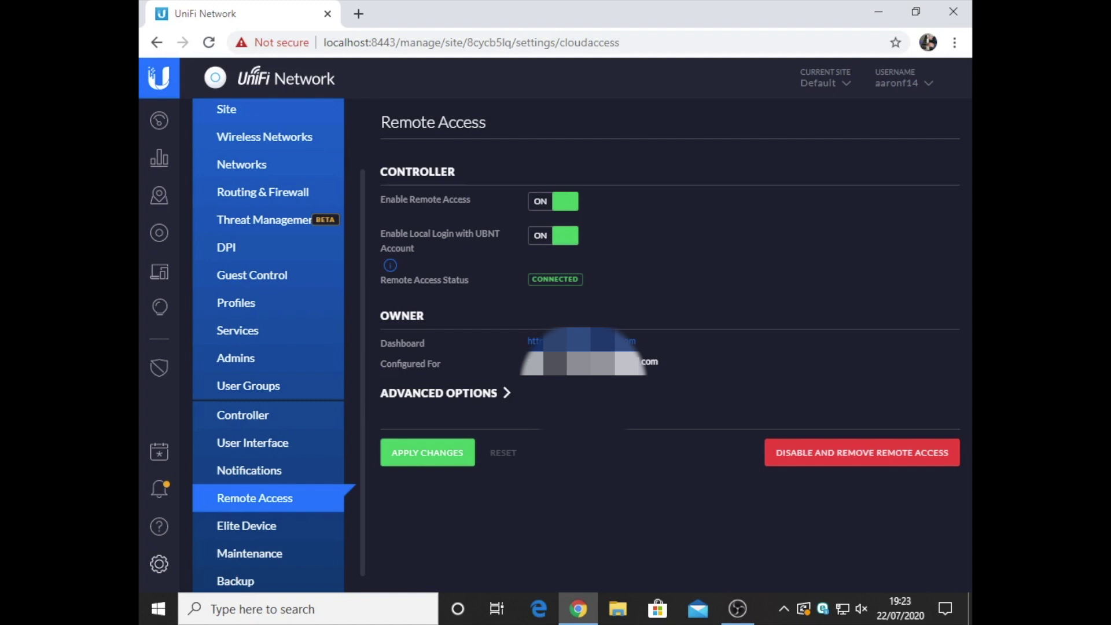
Check Elite Device status, then scroll through the Maintenance settings.
left_click(246, 525)
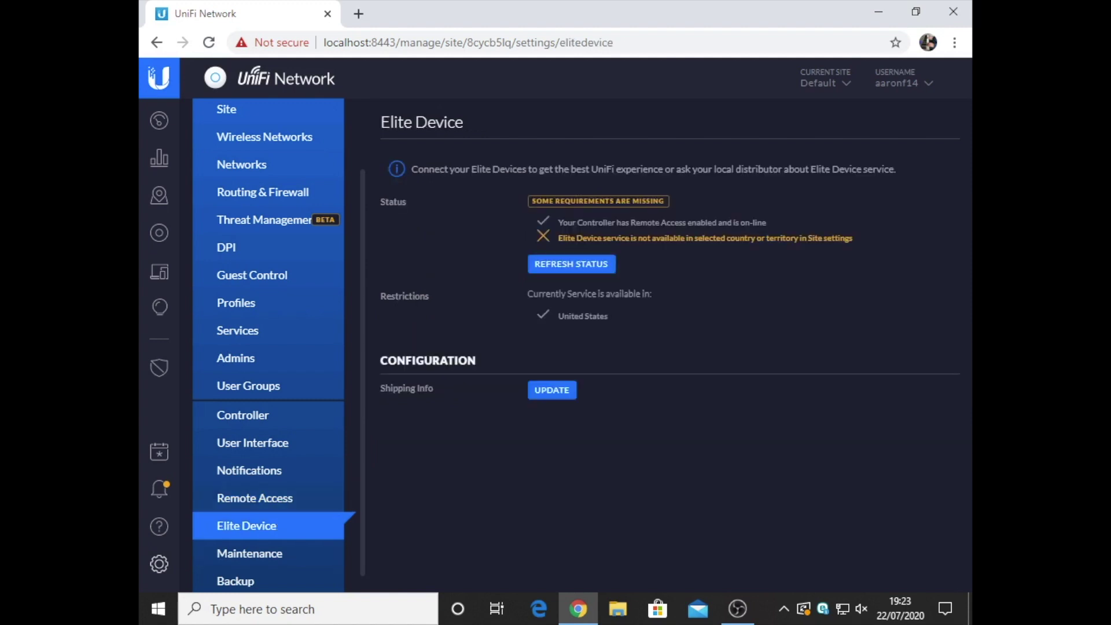
left_click(249, 553)
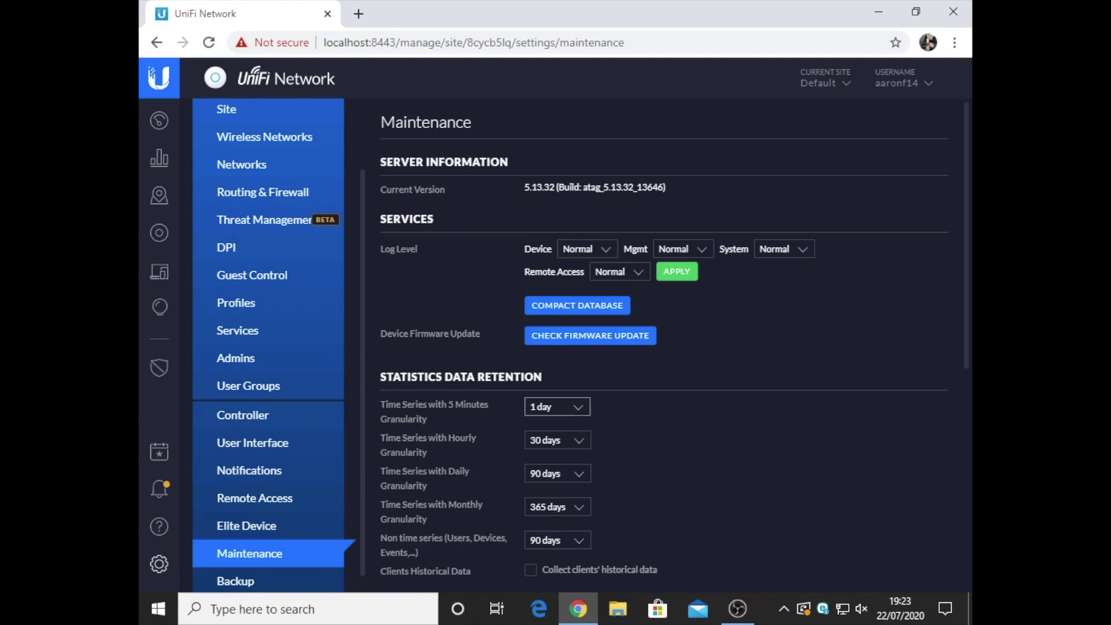
scroll(557, 359, "down", 1)
scroll(556, 359, "down", 5)
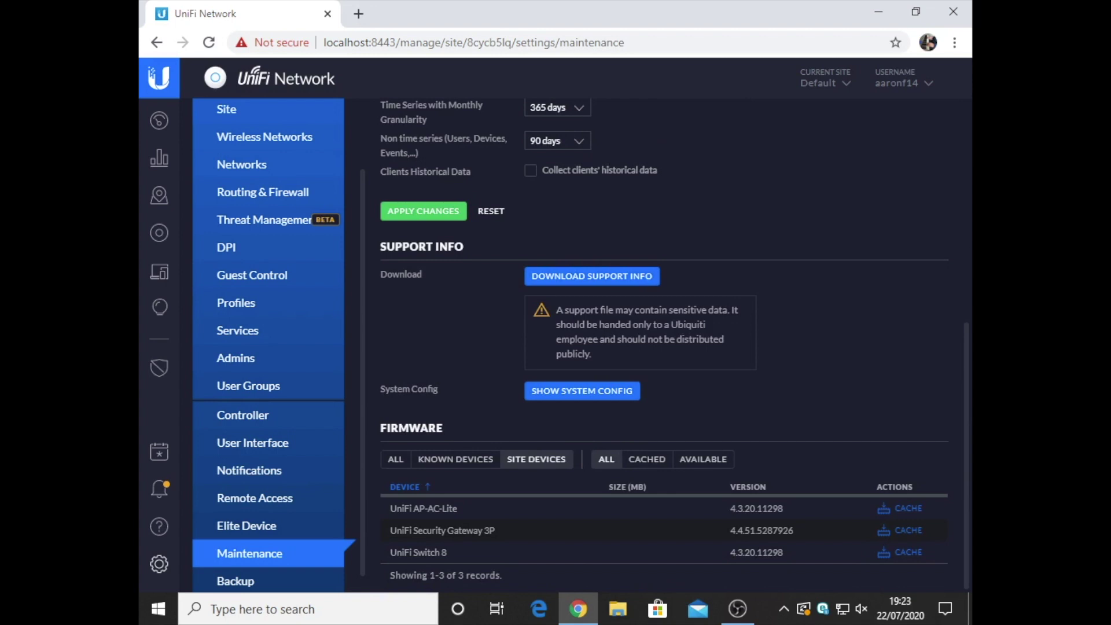
scroll(673, 343, "up", 6)
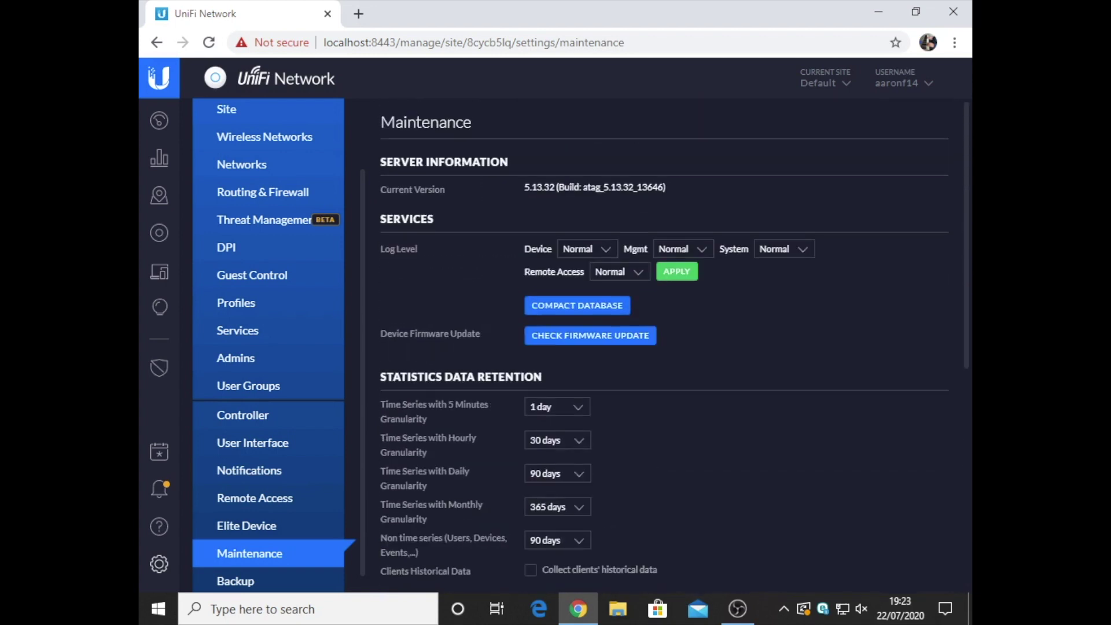
Review the Backup settings: monthly auto backup on the 1st at 12:00 am, keeping 7 files.
left_click(235, 580)
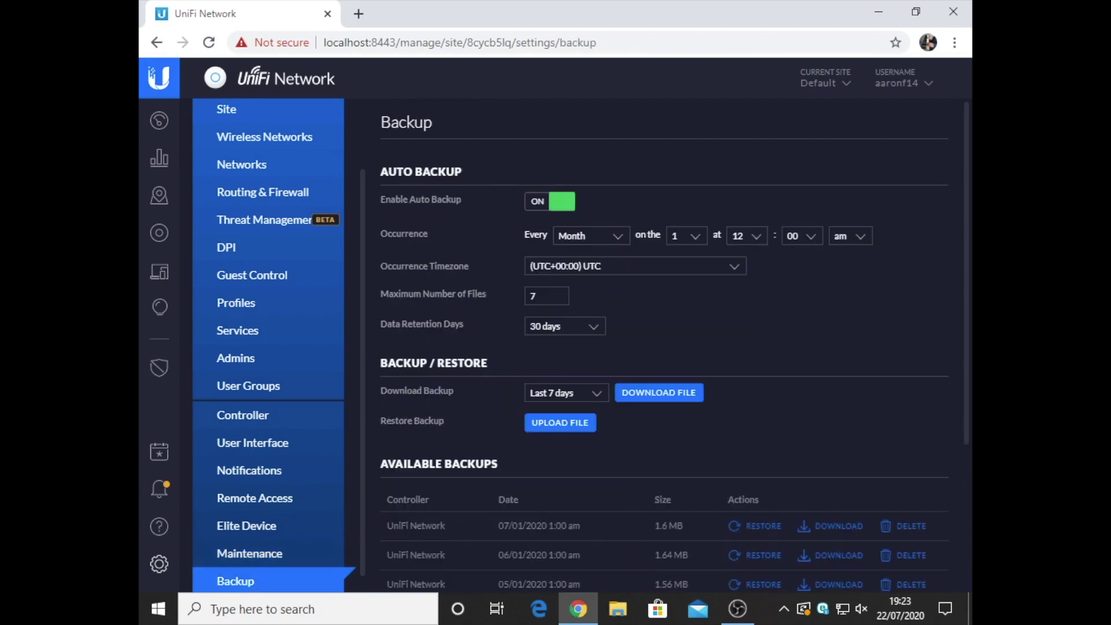
scroll(673, 347, "down", 1)
scroll(674, 347, "up", 1)
scroll(664, 347, "down", 3)
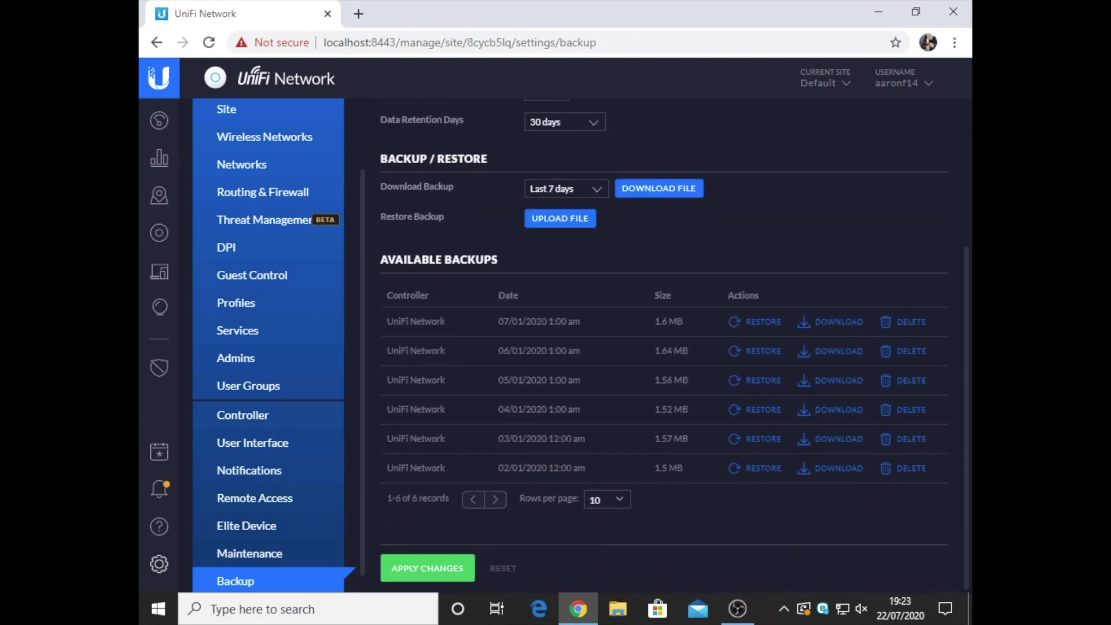
scroll(663, 347, "up", 3)
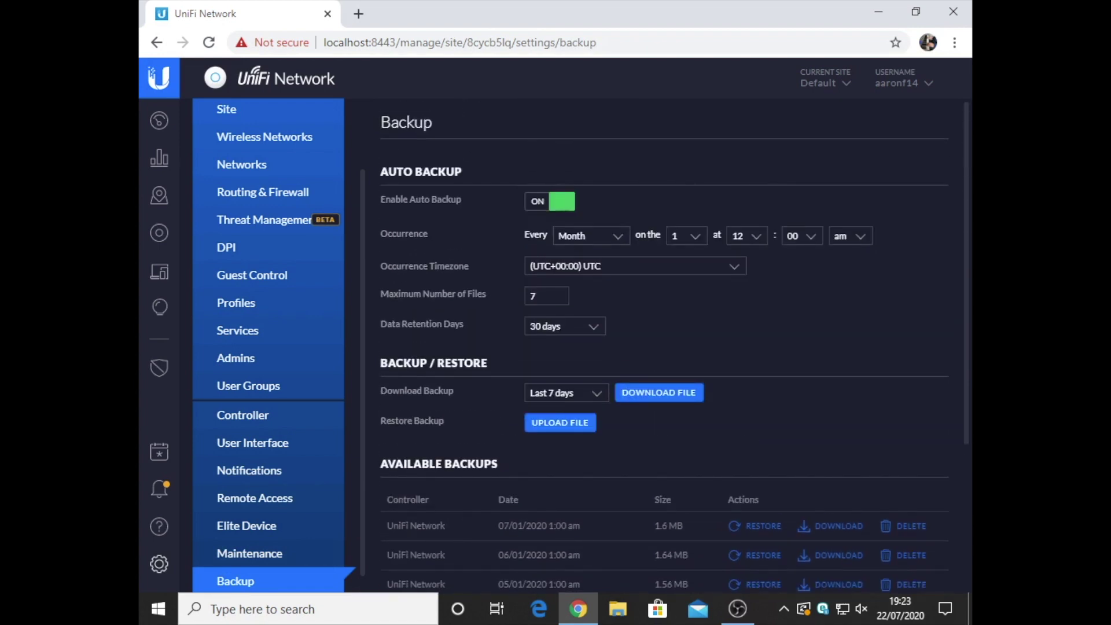
scroll(268, 347, "down", 1)
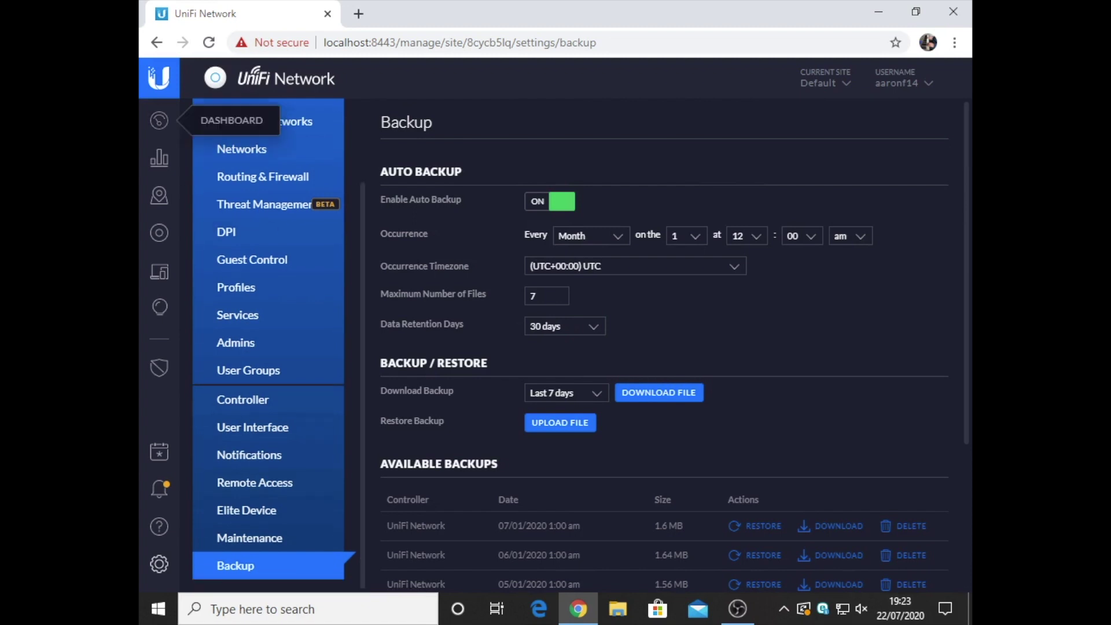
View the dashboard reporting Everything Is Great, then open a new Chrome tab.
left_click(159, 120)
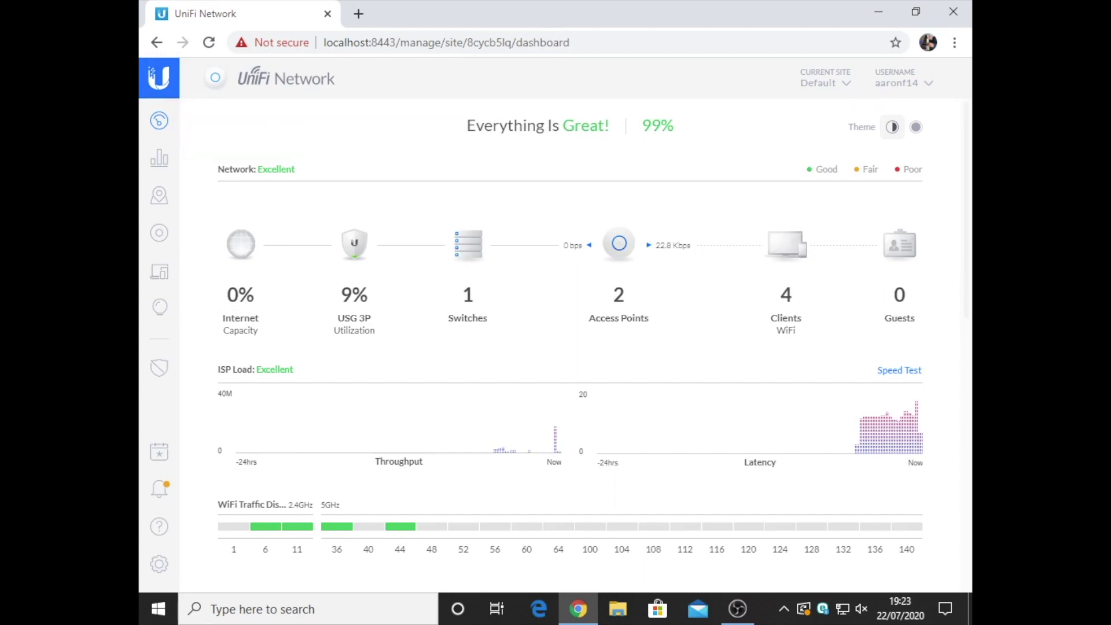
left_click(359, 14)
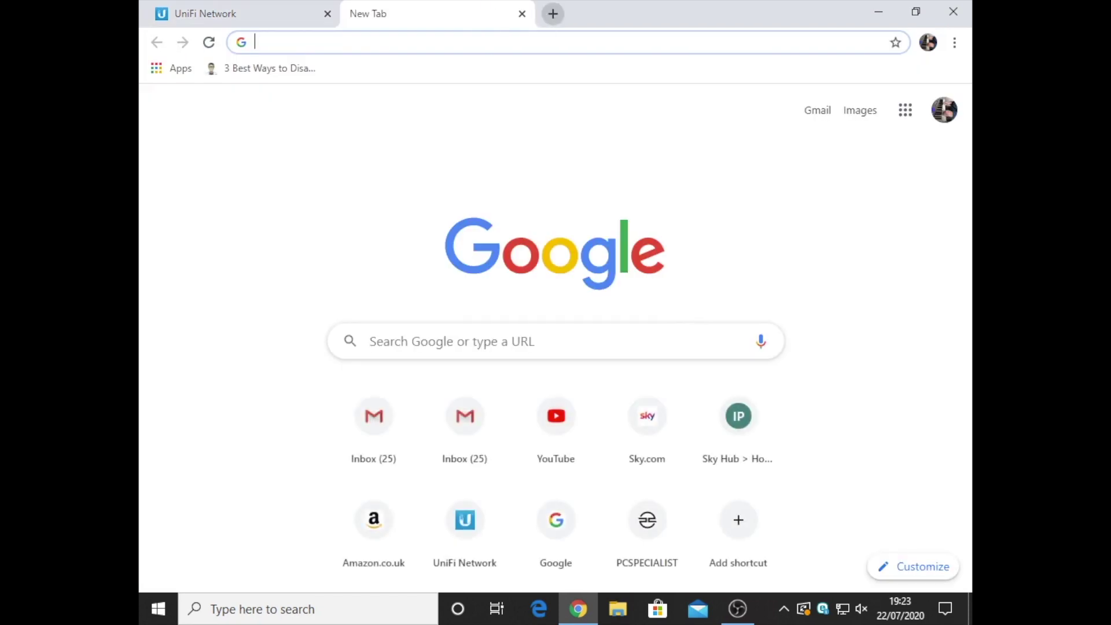
Go to speedtest.net in the new tab's address bar.
type("speedte")
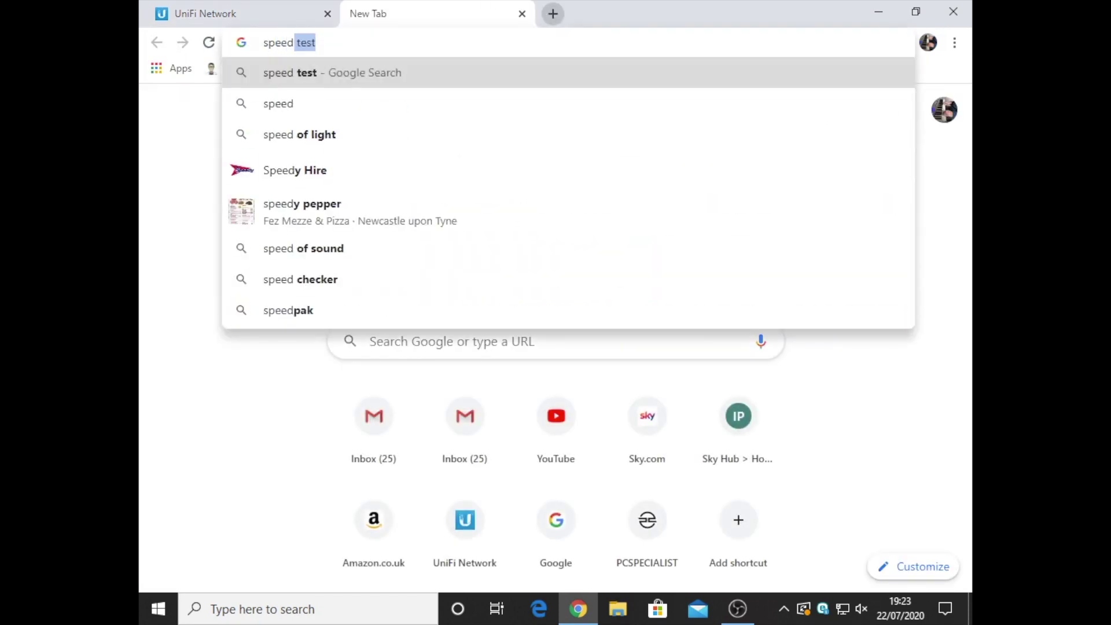
type("st")
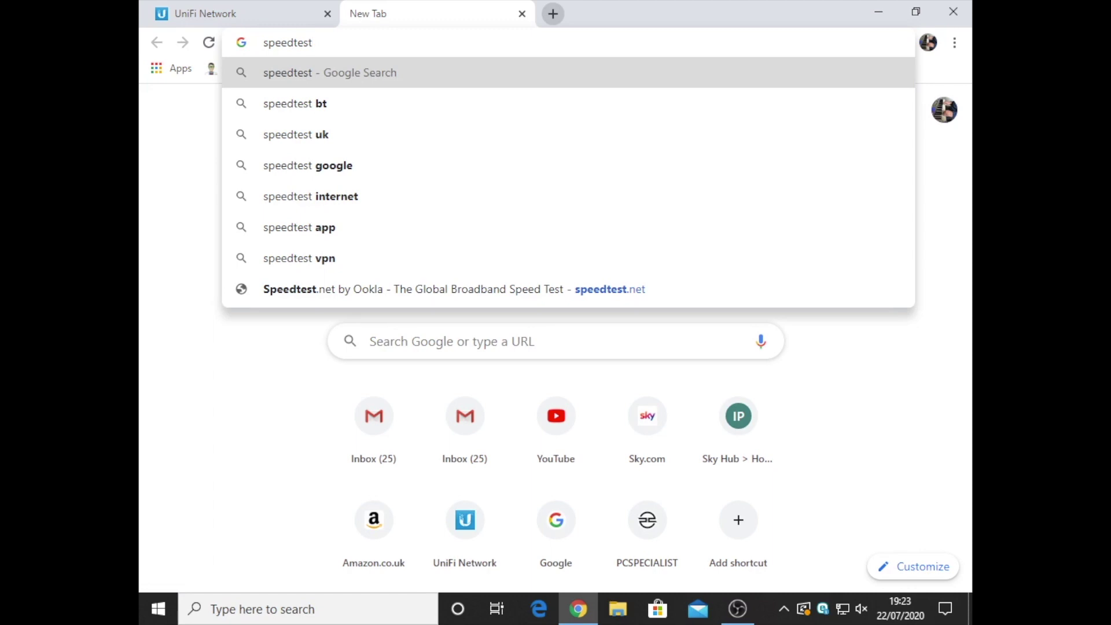
type(".net")
key("Return")
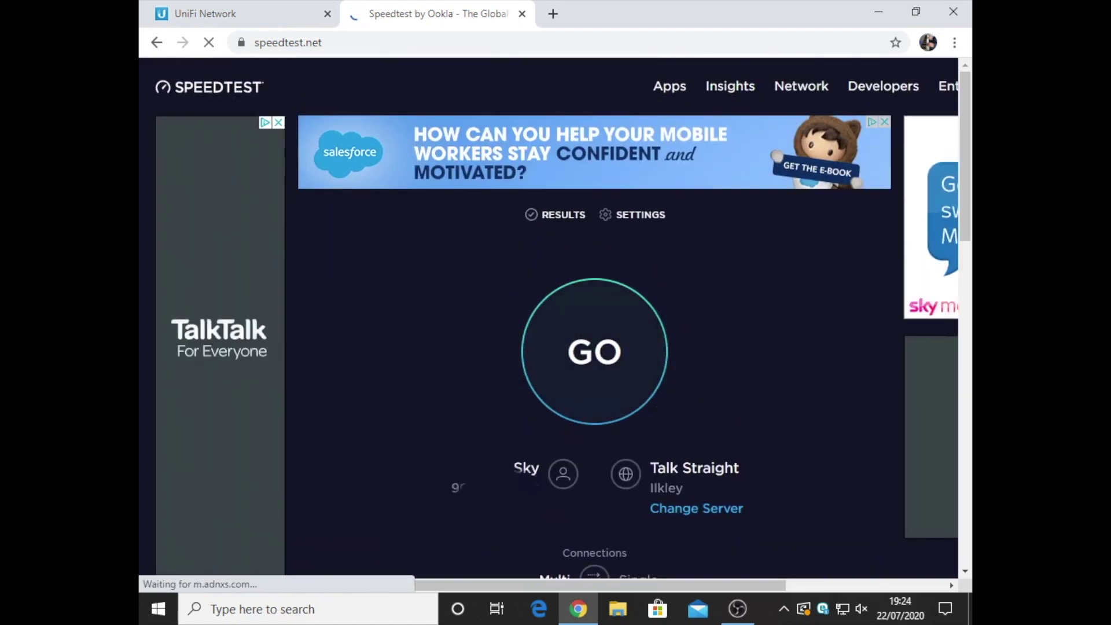
Start the speed test against the Talk Straight Ilkley server and watch the results.
left_click(595, 351)
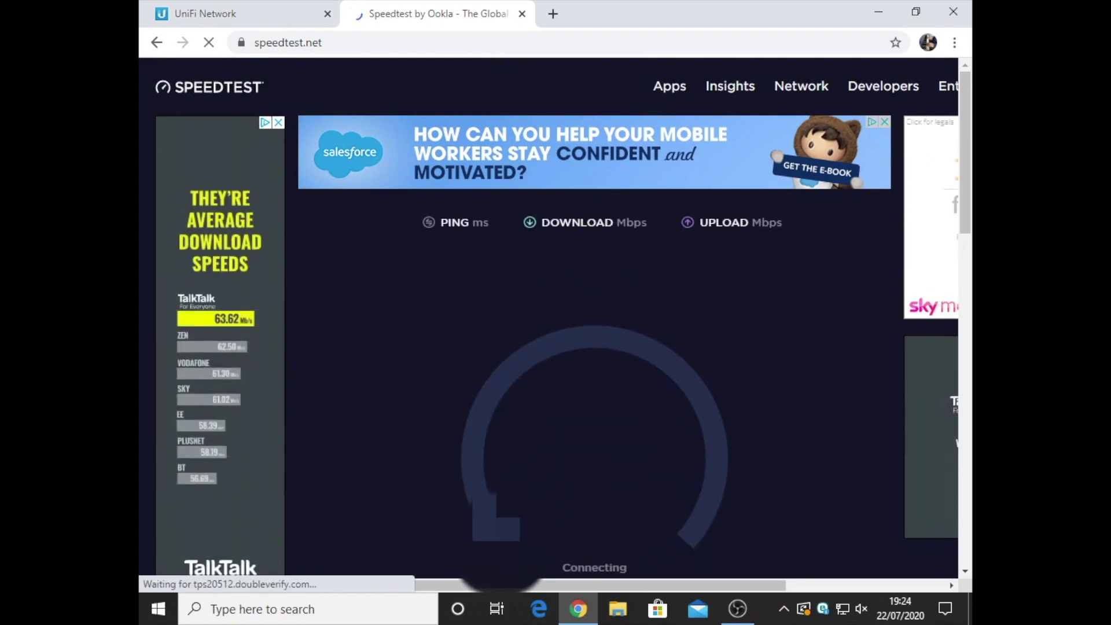
scroll(594, 347, "down", 1)
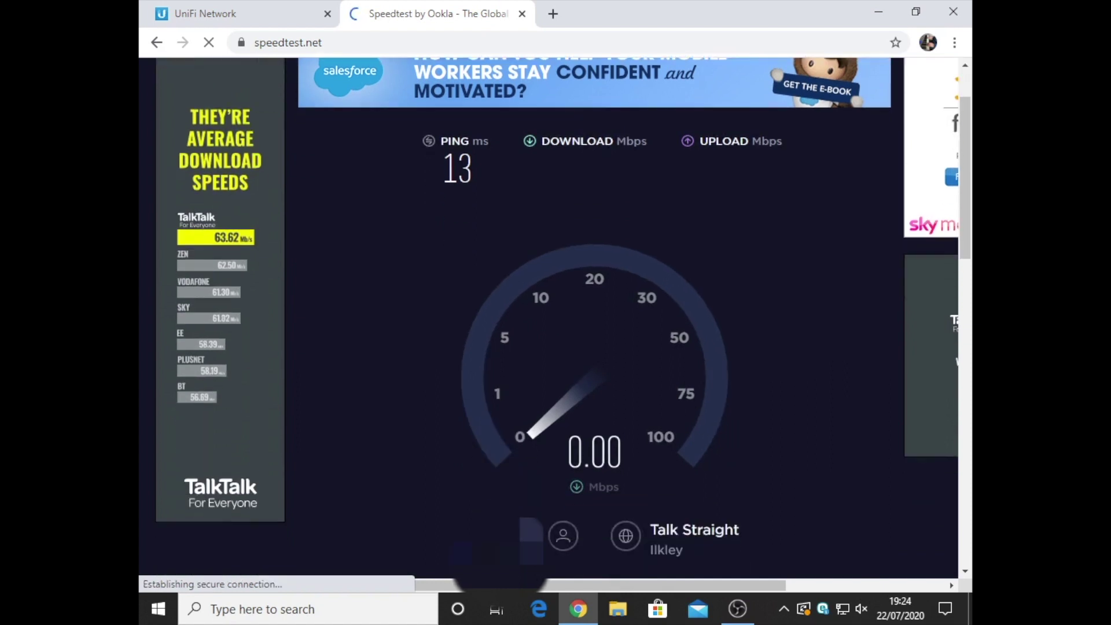